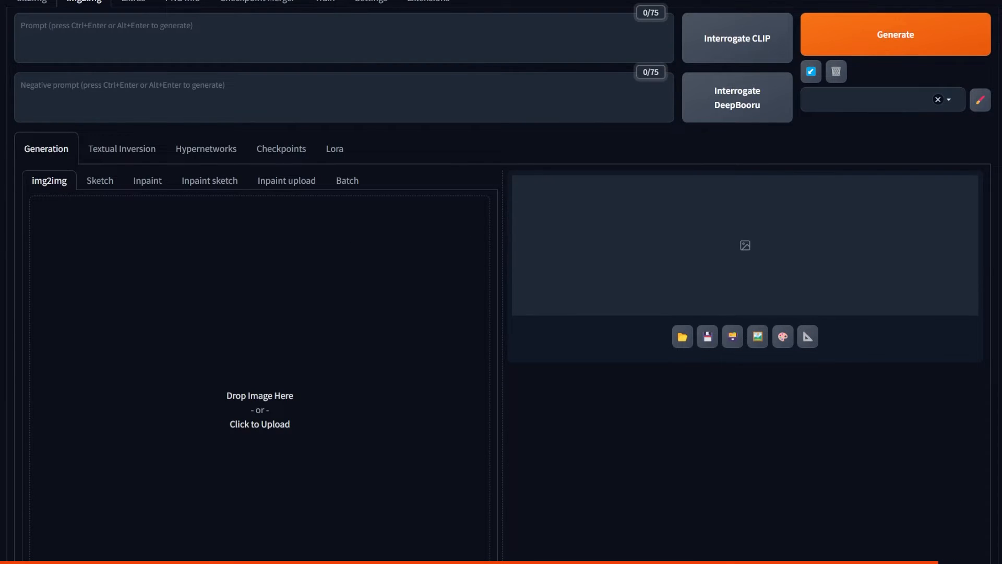
# Step: Load the photo of a hand holding a glass as the img2img source and adopt its dimensions as the output size
pyautogui.moveTo(1, 91); pyautogui.dragTo(486, 318)
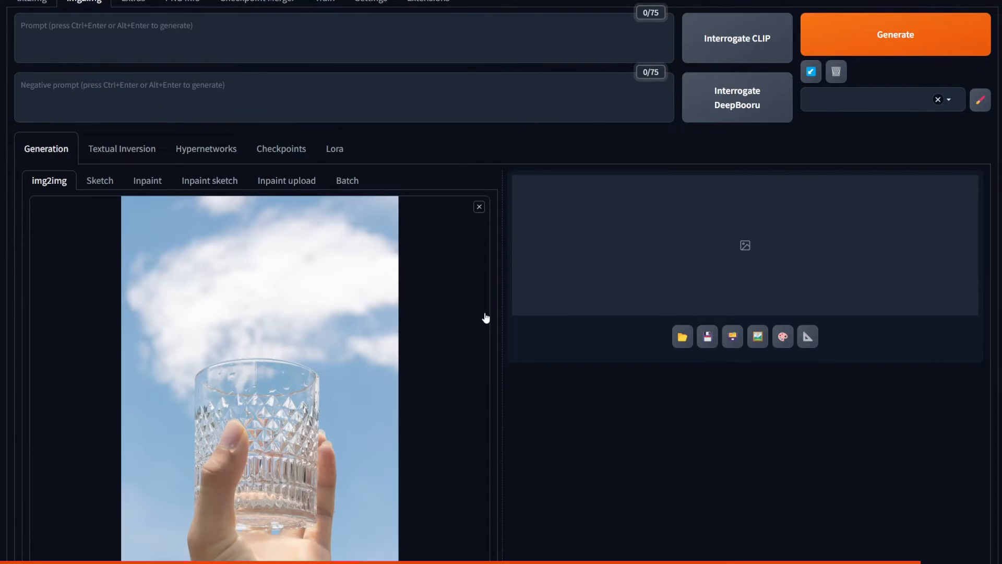
pyautogui.scroll(-3, 529, 295)
pyautogui.click(358, 486)
pyautogui.scroll(-3, 364, 485)
# Step: Calculate the matching height for a width of 640 with the aspect ratio calculator, and set the output size to 640 × 960
pyautogui.click(33, 474)
pyautogui.scroll(-2, 57, 475)
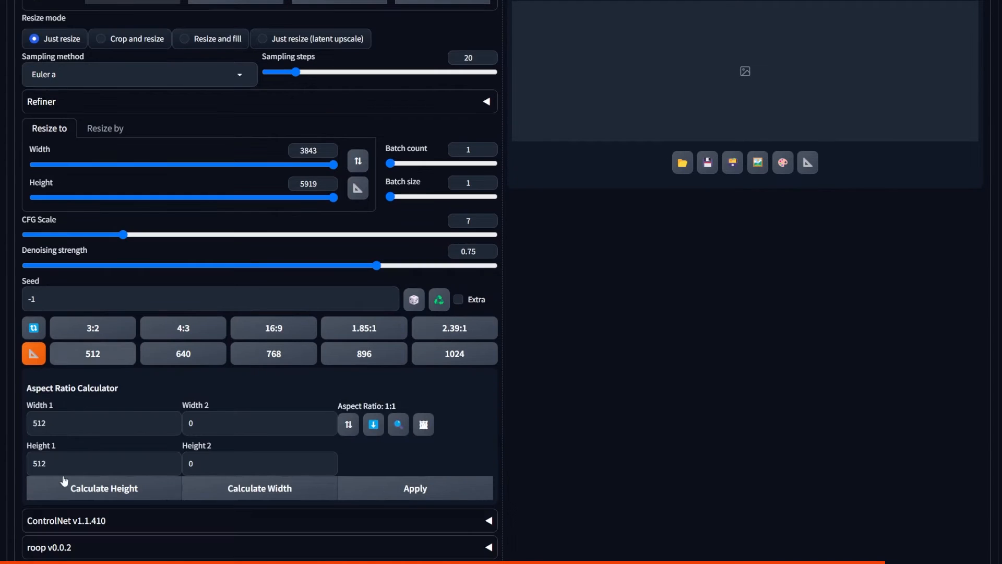
pyautogui.click(199, 164)
pyautogui.moveTo(198, 164); pyautogui.dragTo(121, 164)
pyautogui.click(132, 491)
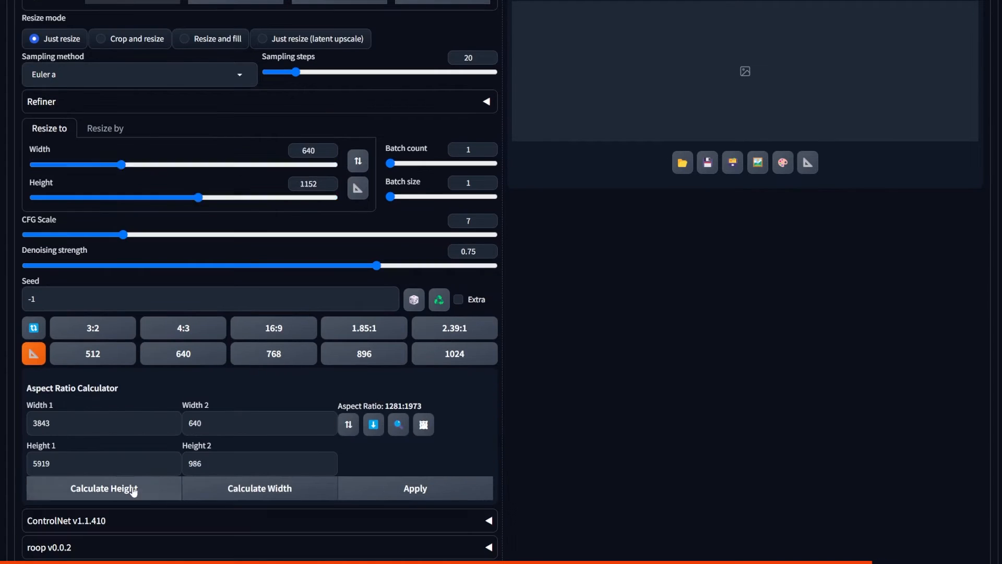
pyautogui.moveTo(198, 198); pyautogui.dragTo(170, 202)
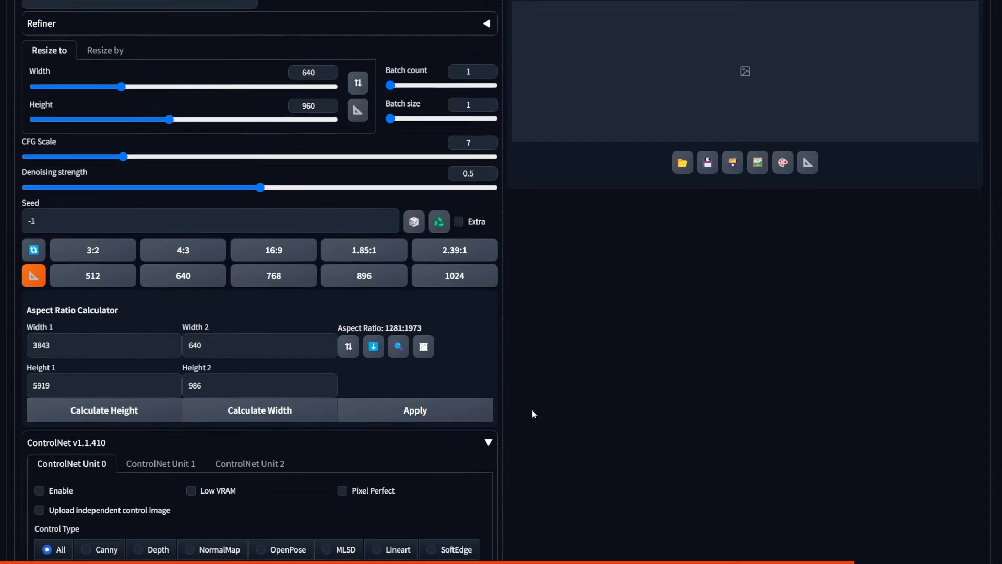
# Step: Enable ControlNet Unit 0 for the glass photo and choose Canny as its control type
pyautogui.scroll(-6, 540, 387)
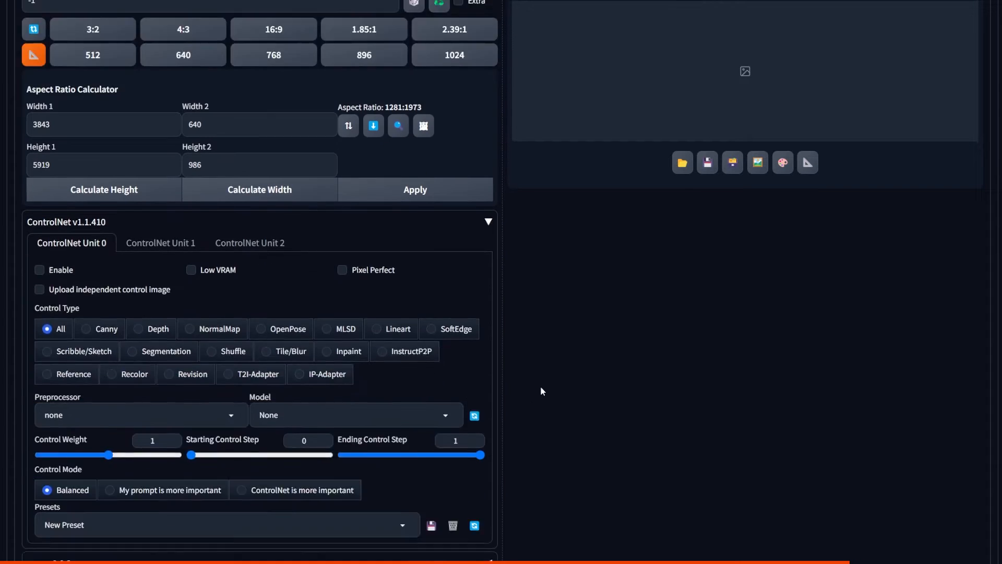
pyautogui.click(40, 175)
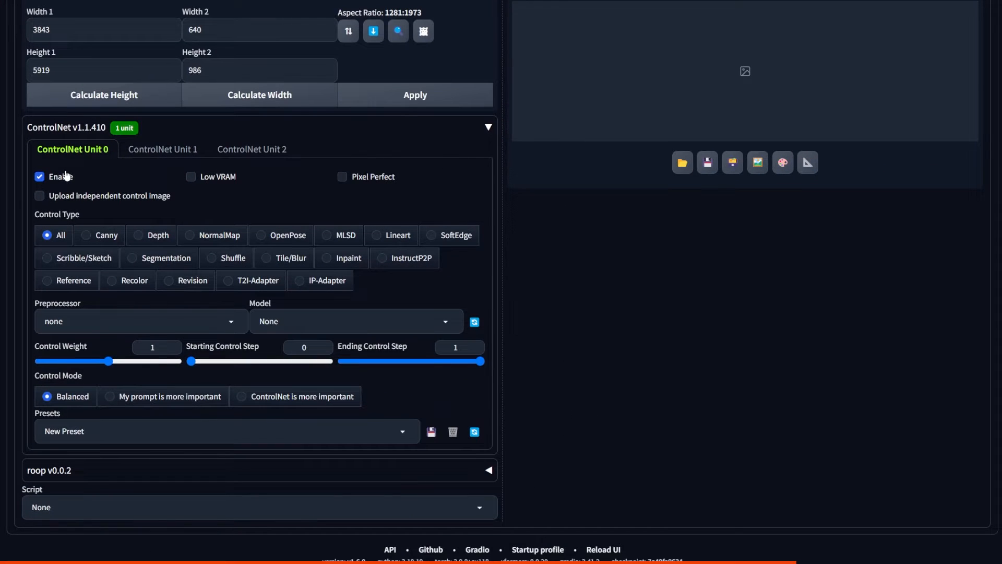
pyautogui.click(104, 235)
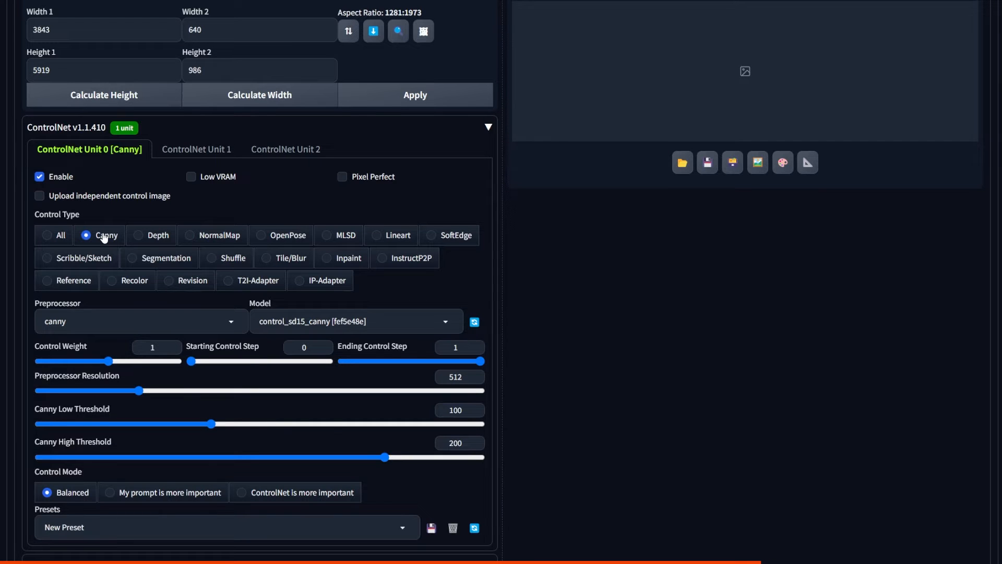
pyautogui.scroll(9, 564, 232)
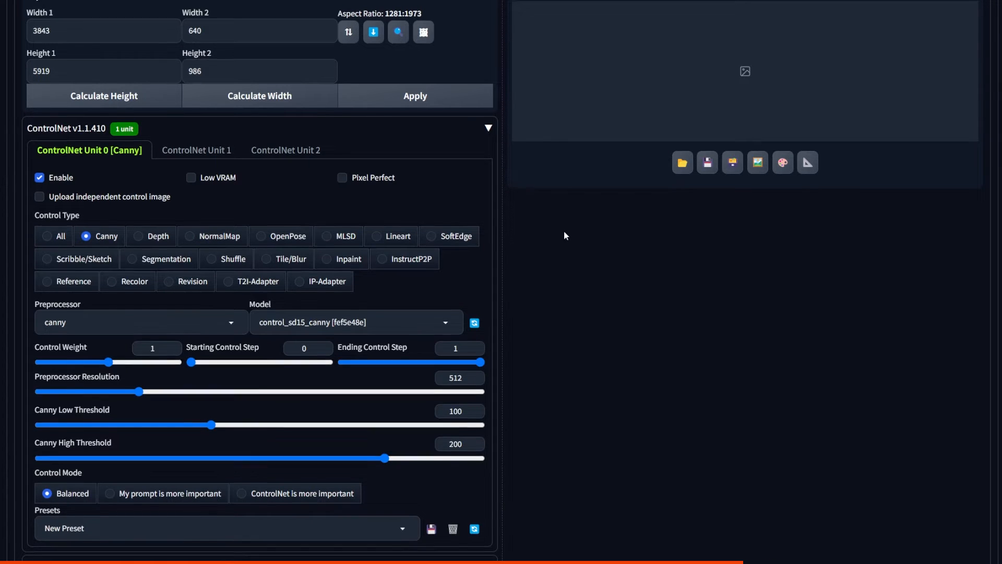
pyautogui.click(341, 348)
pyautogui.moveTo(343, 353); pyautogui.dragTo(383, 356)
# Step: Set the prompt to "a hand holding a glass, flower growing inside a glass, blooming, photorealistic, digital painting, masterpiece, highres"
pyautogui.scroll(10, 604, 300)
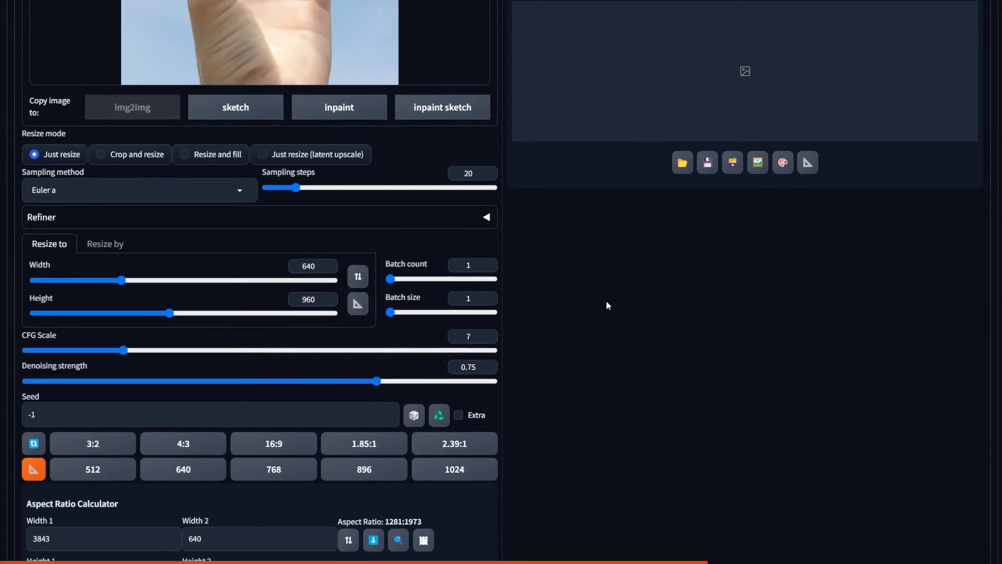
pyautogui.write('a hand holding a gla')
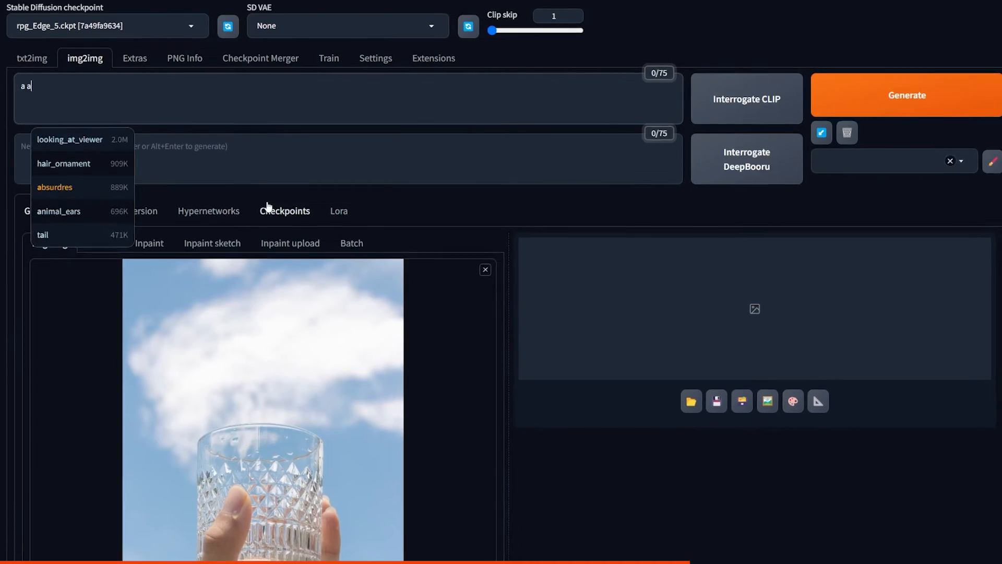
pyautogui.write('ss, flower growing inside a glass, ')
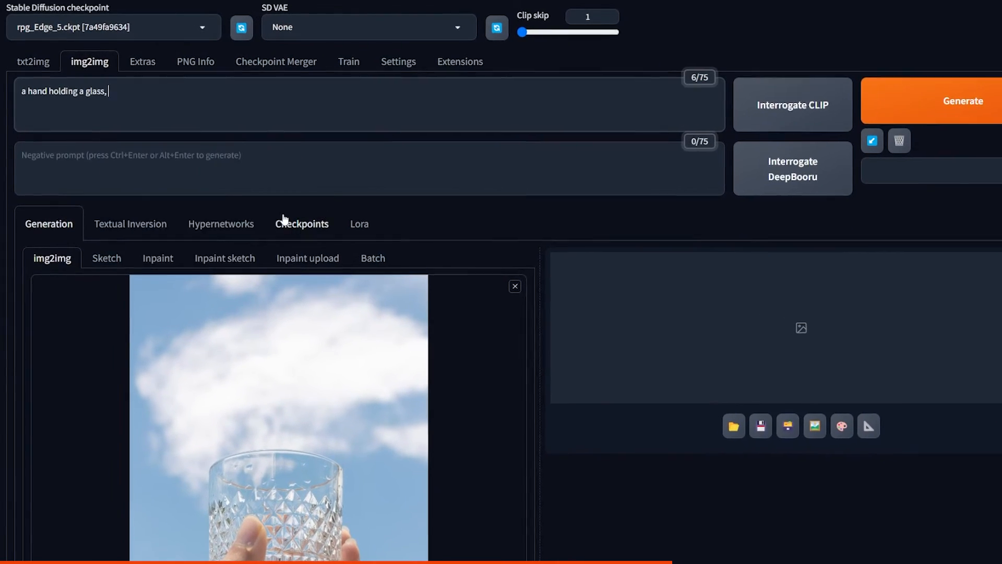
pyautogui.write('blooming, photorealistic, digi')
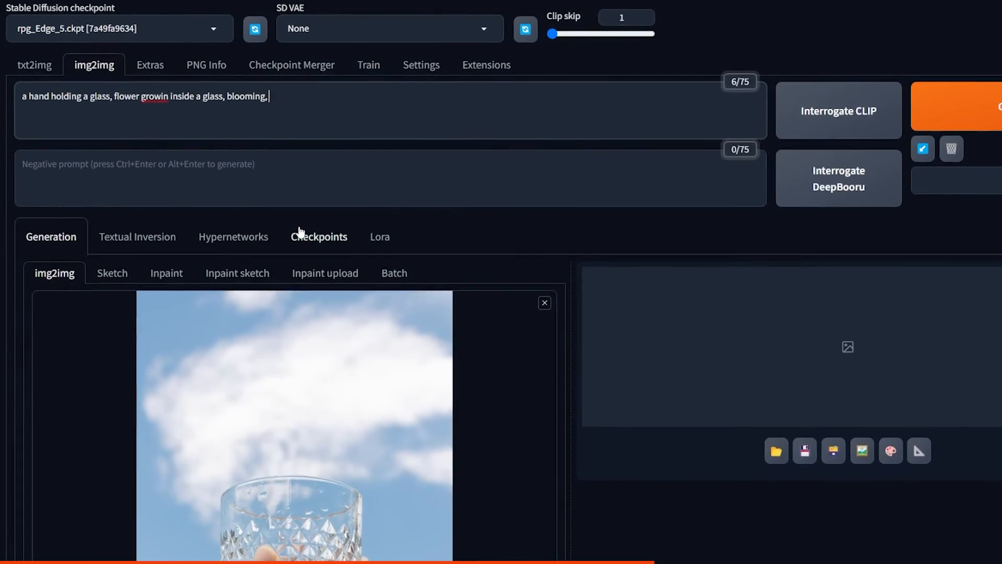
pyautogui.write('tal painting, masterpiece, highres')
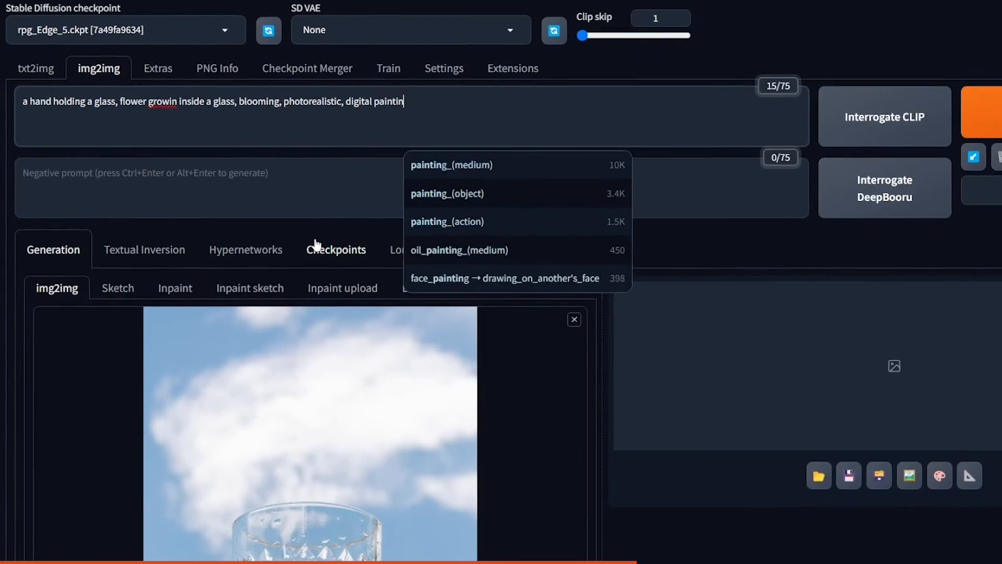
# Step: Set the negative prompt to "lowres, deformed, pixelated"
pyautogui.click(403, 166)
pyautogui.write('lowres, defor')
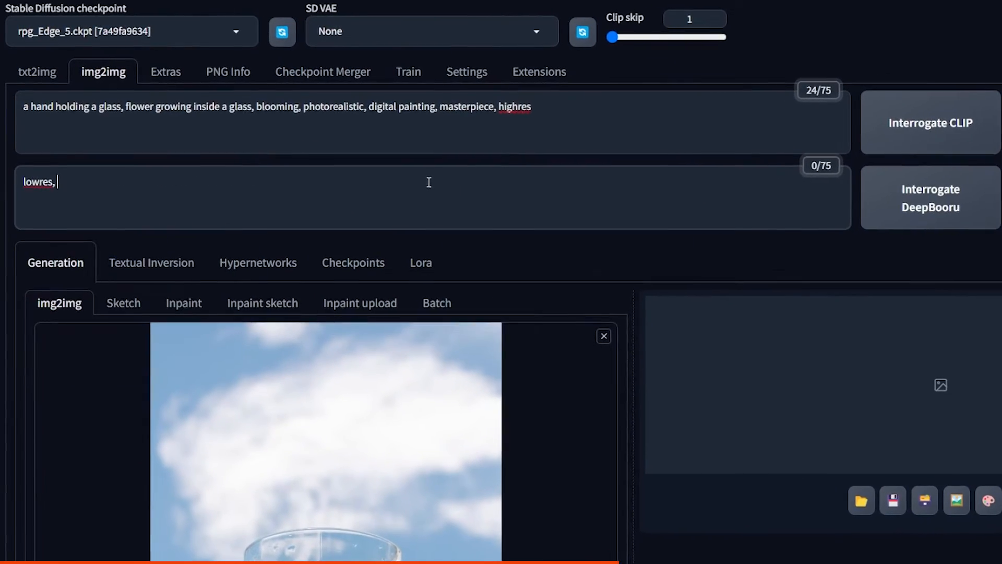
pyautogui.write('med, pixelat')
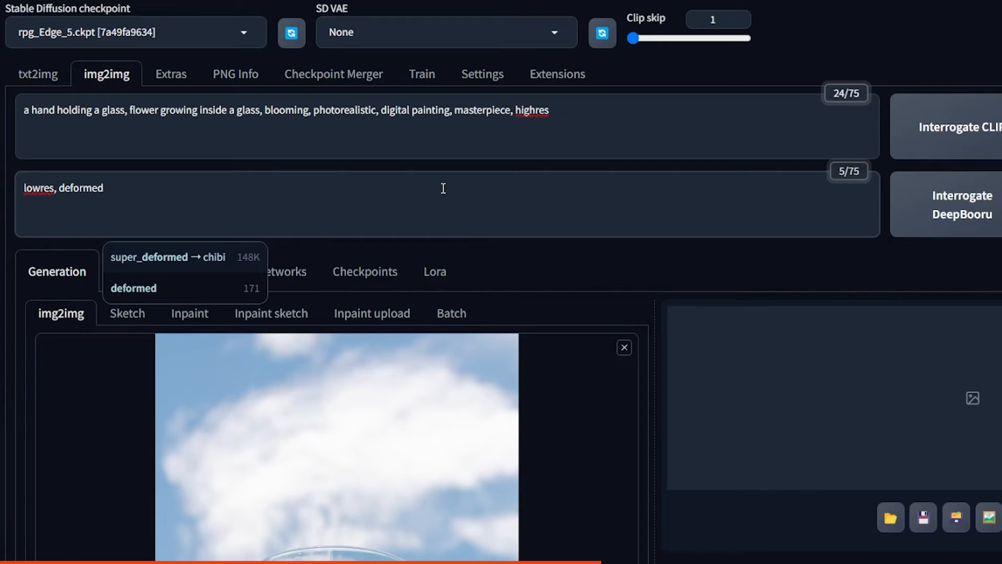
pyautogui.write('ed')
pyautogui.click(478, 144)
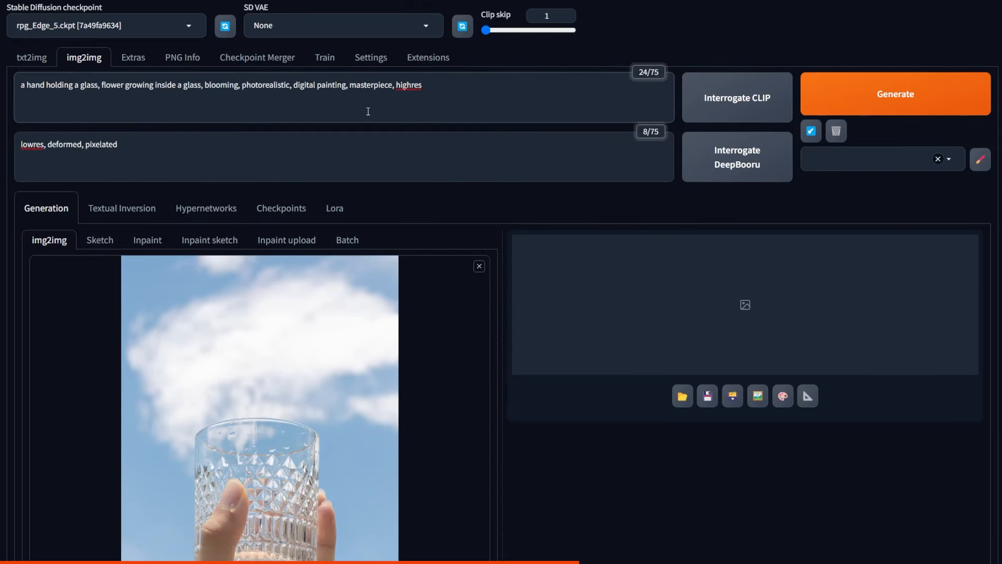
# Step: Generate the image with ControlNet Canny and view the result enlarged
pyautogui.click(826, 104)
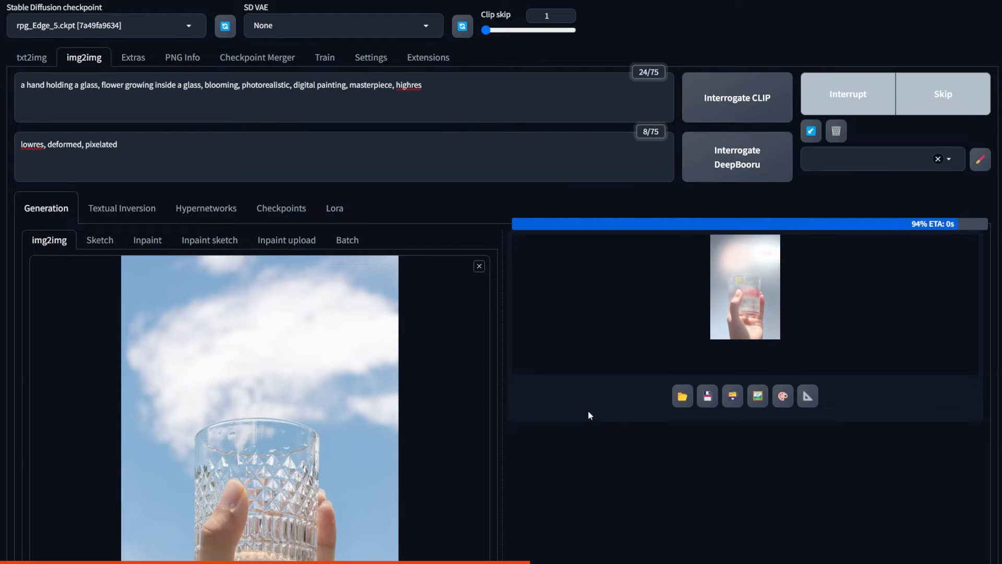
pyautogui.click(729, 361)
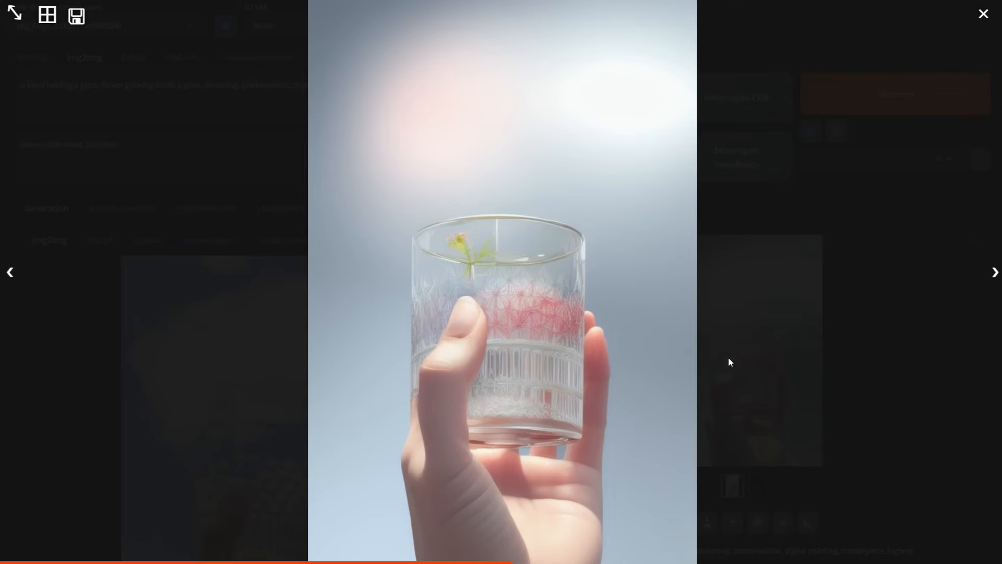
pyautogui.click(752, 248)
# Step: Reuse the seed of the generated image and generate it again with ControlNet Unit 0 disabled
pyautogui.scroll(-15, 435, 244)
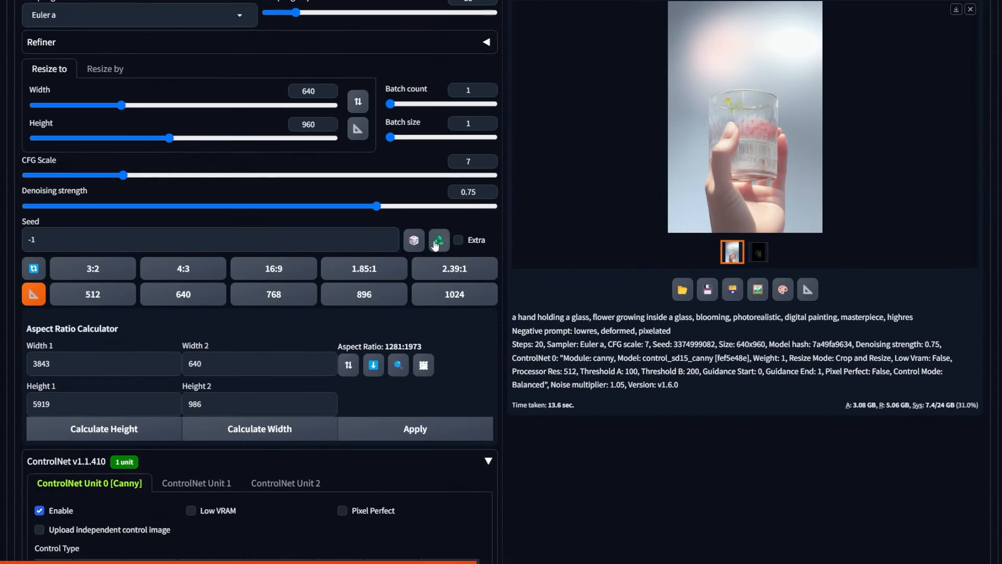
pyautogui.click(436, 243)
pyautogui.scroll(-2, 566, 303)
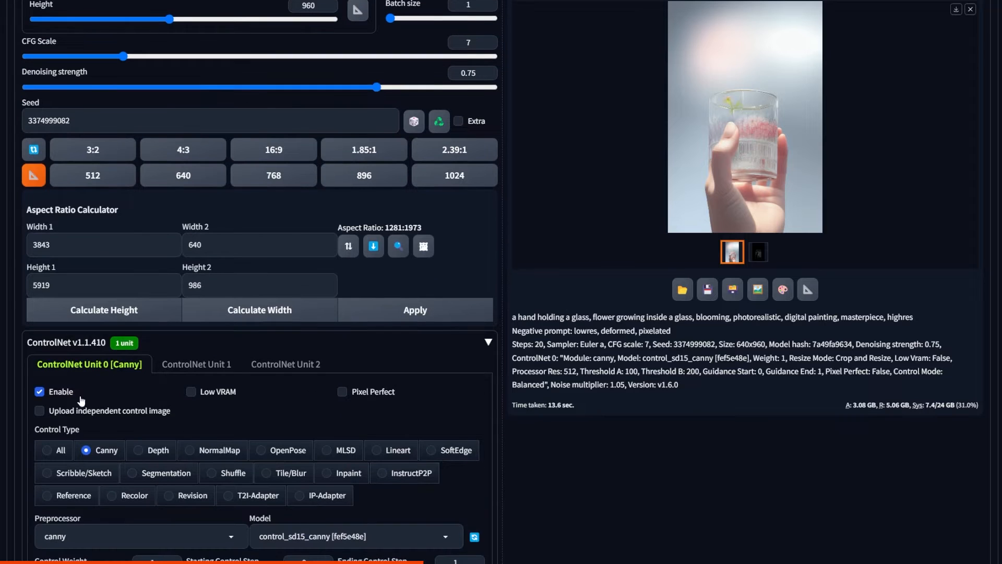
pyautogui.scroll(15, 52, 394)
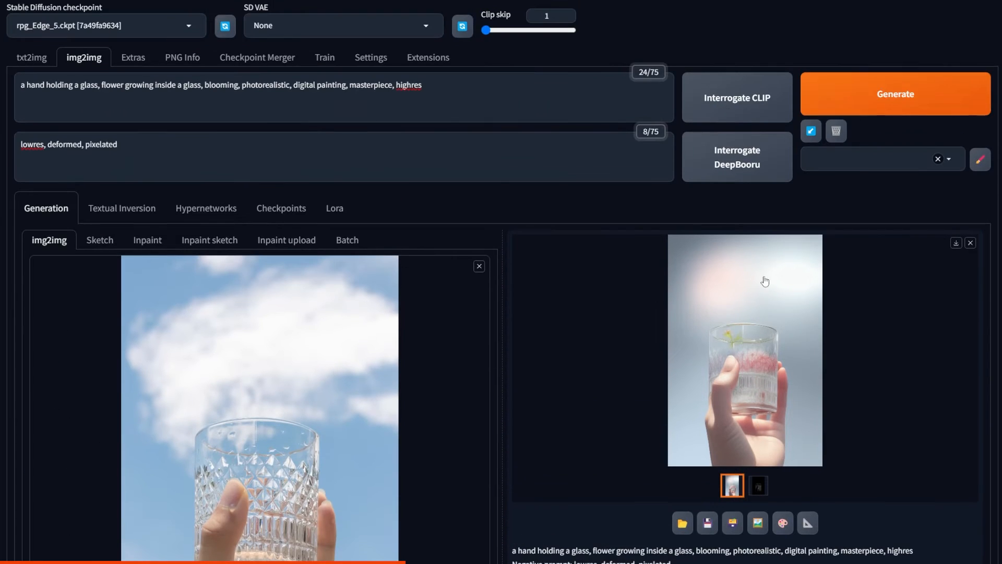
pyautogui.click(864, 91)
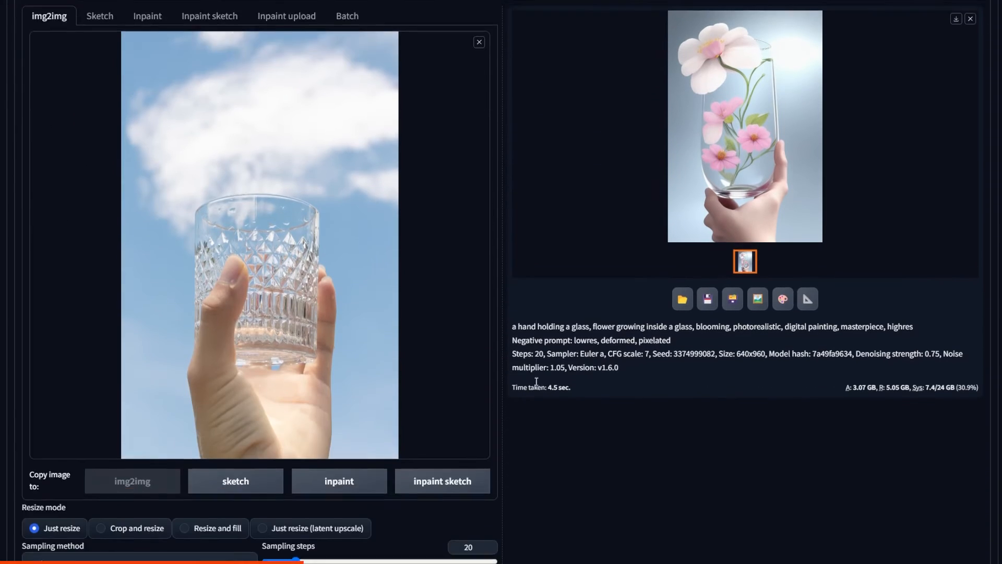
# Step: Re-enable ControlNet Unit 0 with its Canny settings
pyautogui.scroll(-12, 536, 401)
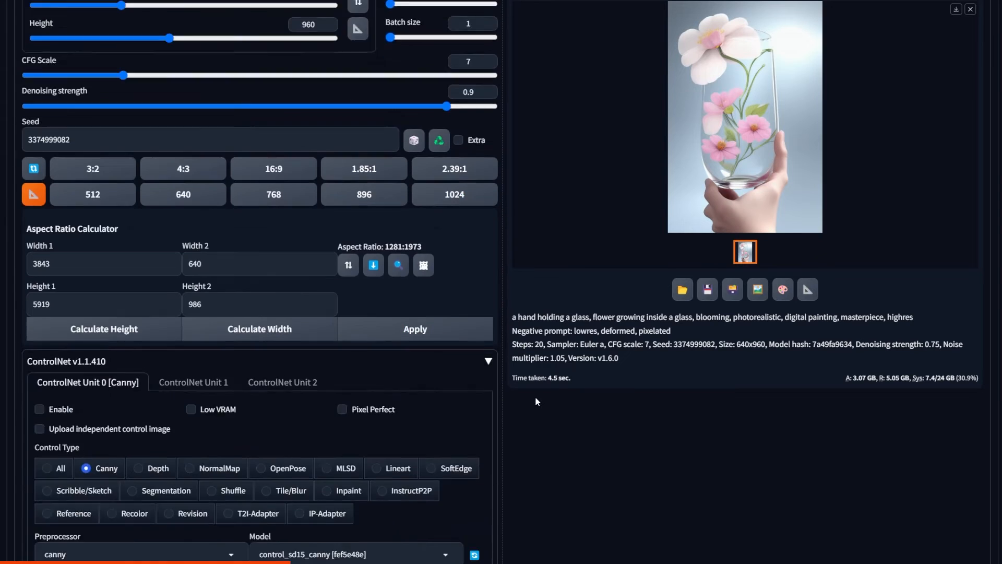
pyautogui.scroll(-3, 536, 401)
pyautogui.click(59, 275)
pyautogui.scroll(15, 737, 273)
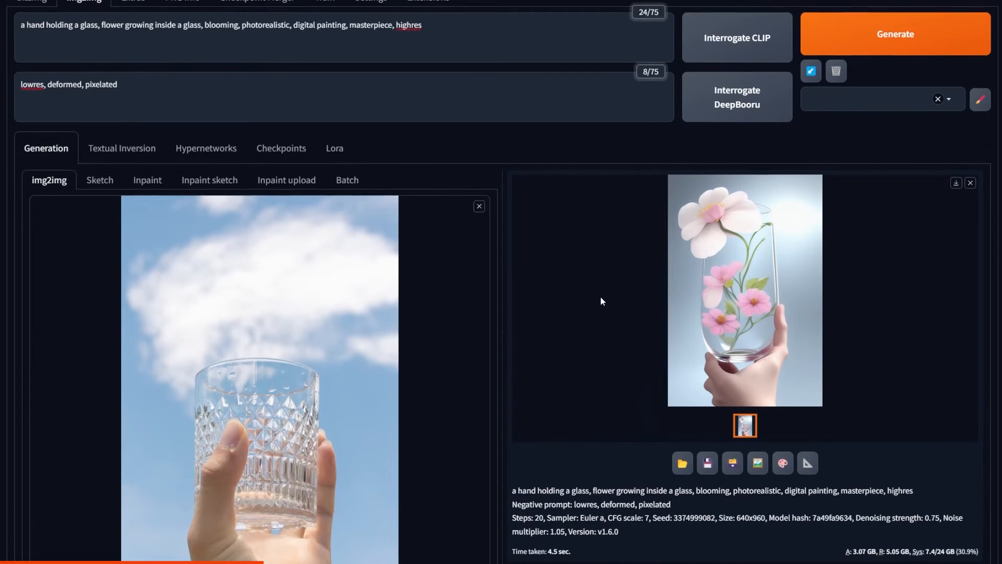
pyautogui.scroll(-10, 601, 308)
pyautogui.click(396, 385)
pyautogui.moveTo(396, 387); pyautogui.dragTo(377, 386)
# Step: Regenerate the glass image with the Canny control weight set to 0.7 and view the result enlarged
pyautogui.scroll(-8, 553, 366)
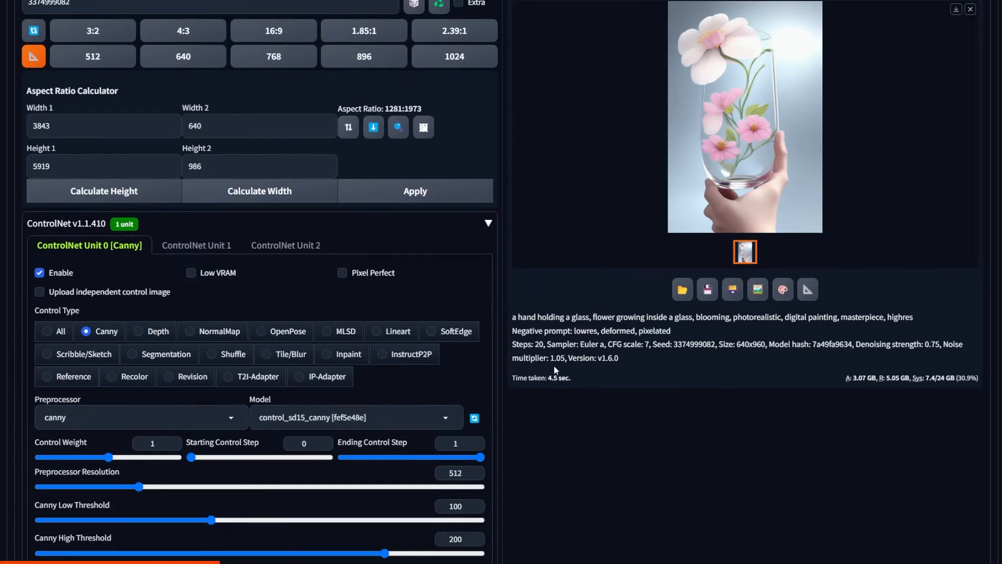
pyautogui.scroll(-1, 554, 366)
pyautogui.click(88, 397)
pyautogui.scroll(12, 656, 312)
pyautogui.scroll(3, 656, 312)
pyautogui.click(916, 49)
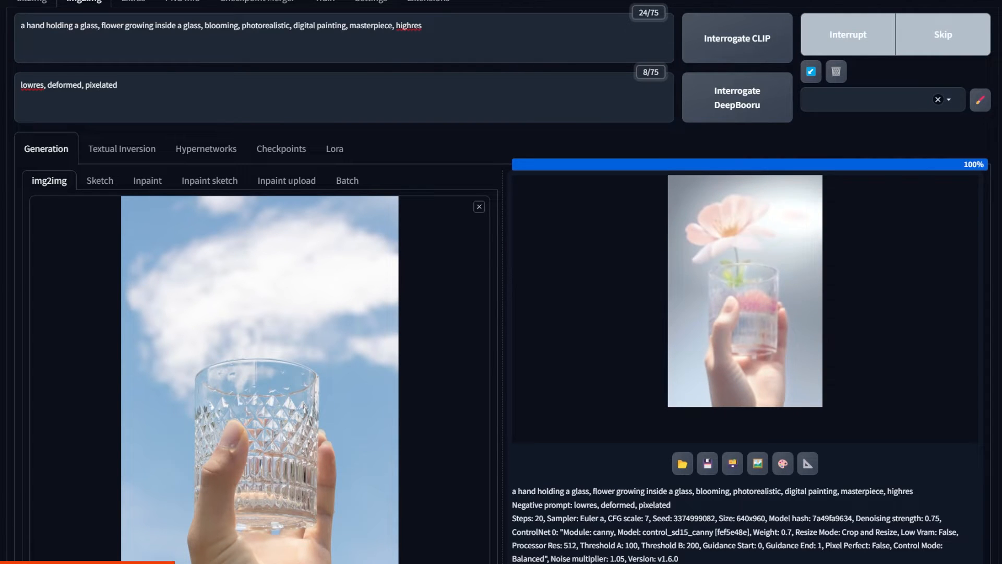
pyautogui.click(787, 309)
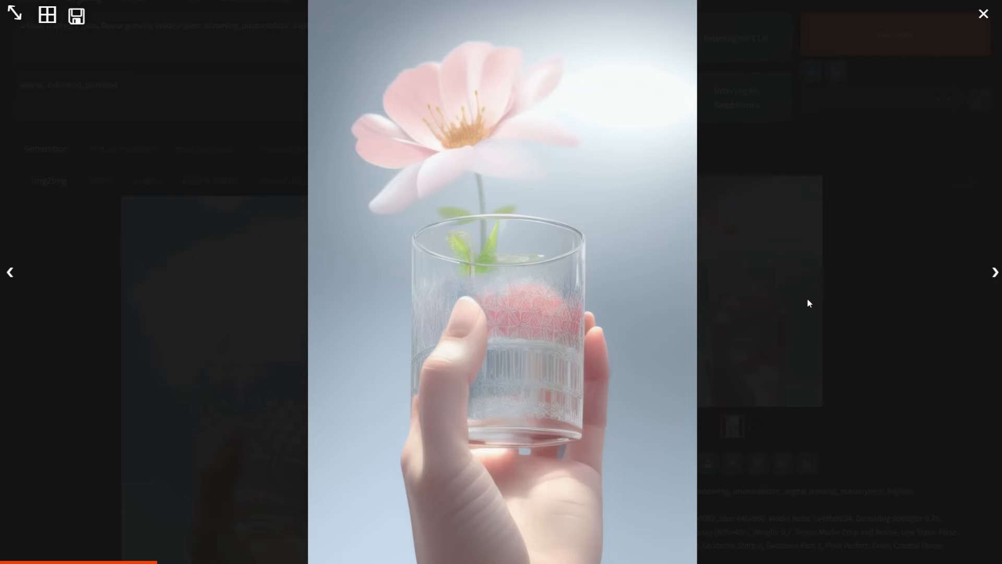
pyautogui.click(809, 303)
# Step: Set the Canny control weight to 0.45 and generate the glass image again
pyautogui.scroll(-10, 83, 517)
pyautogui.moveTo(82, 516); pyautogui.dragTo(70, 517)
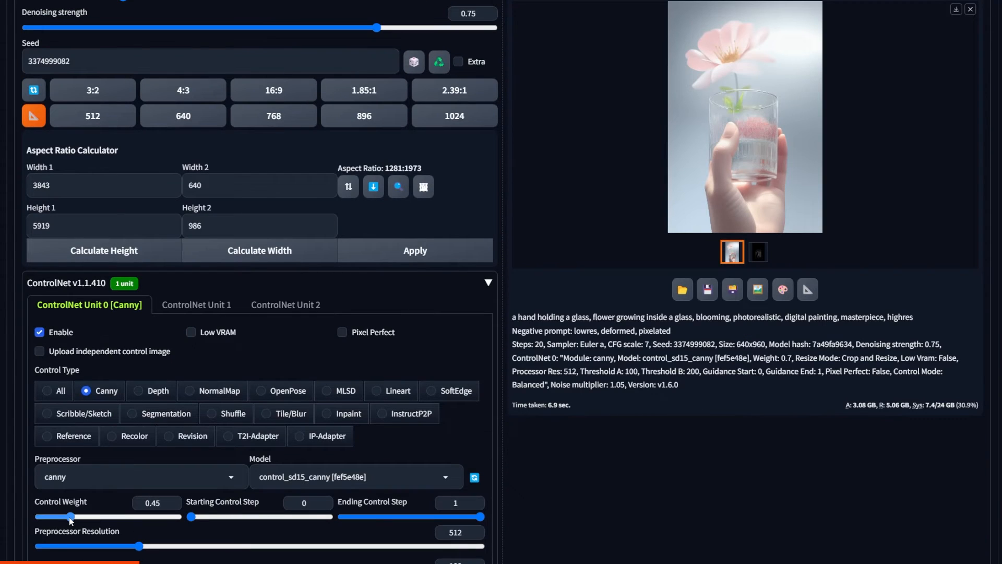
pyautogui.scroll(15, 841, 290)
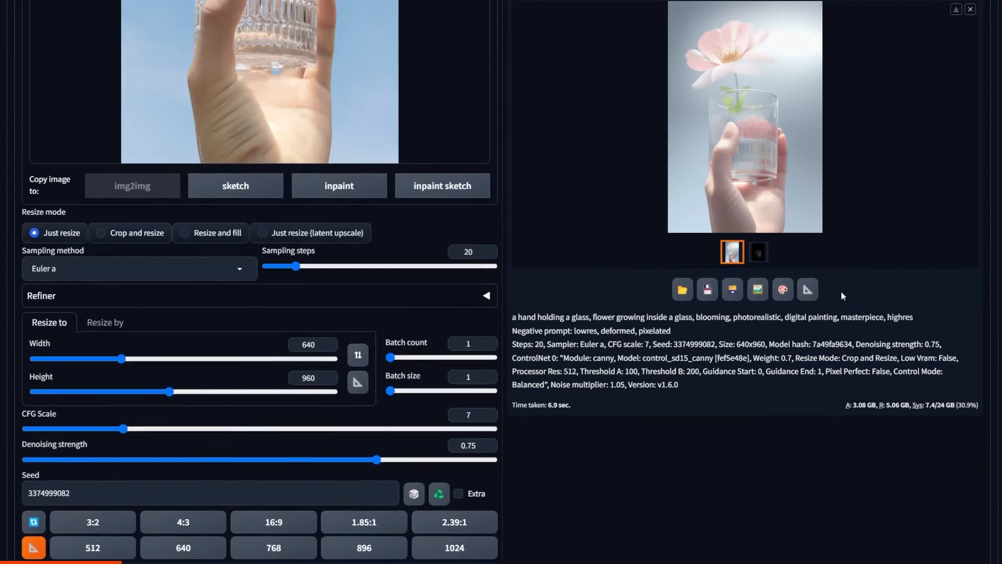
pyautogui.scroll(2, 846, 220)
pyautogui.click(867, 104)
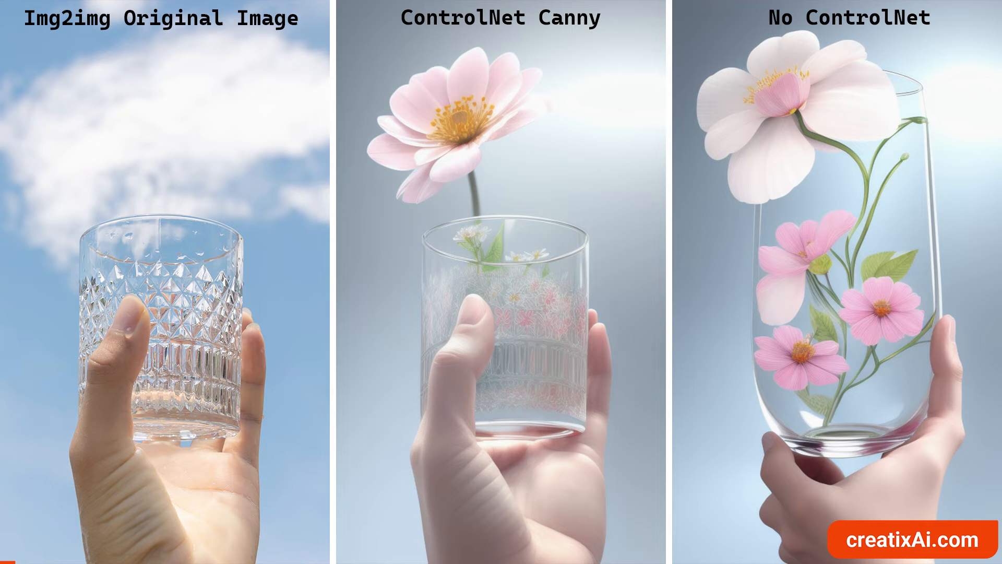
# Step: Set the txt2img prompt to "a portrait of a young witch, long black hair, orange glowing eyes, eerie, atmospheric perspective, digital art, unreal engine, particles"
pyautogui.write('a young witch, ')
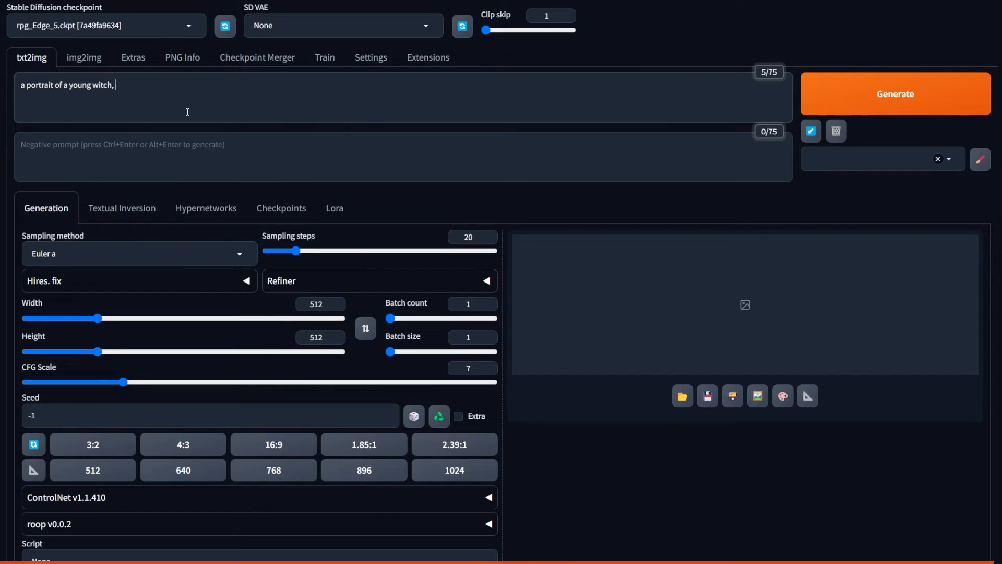
pyautogui.write('long black hair, orange glowing eyes, eery, atmospheric perspective, digital art, unreal engine, particles')
pyautogui.rightClick(250, 87)
pyautogui.click(264, 112)
# Step: Set the negative prompt to "lowres, deformed, blurry, bad art, cartoon" and the image size to 704 × 960
pyautogui.click(366, 165)
pyautogui.write('lowres, deformed, blurry, bad art, cartoon')
pyautogui.moveTo(97, 319); pyautogui.dragTo(128, 318)
pyautogui.moveTo(98, 352); pyautogui.dragTo(168, 354)
# Step: Generate the witch portraits using the DPM++ 2M SDE Karras sampler, 25 sampling steps and a batch count of 4
pyautogui.click(139, 254)
pyautogui.click(78, 335)
pyautogui.click(490, 235)
pyautogui.click(489, 301)
pyautogui.click(856, 94)
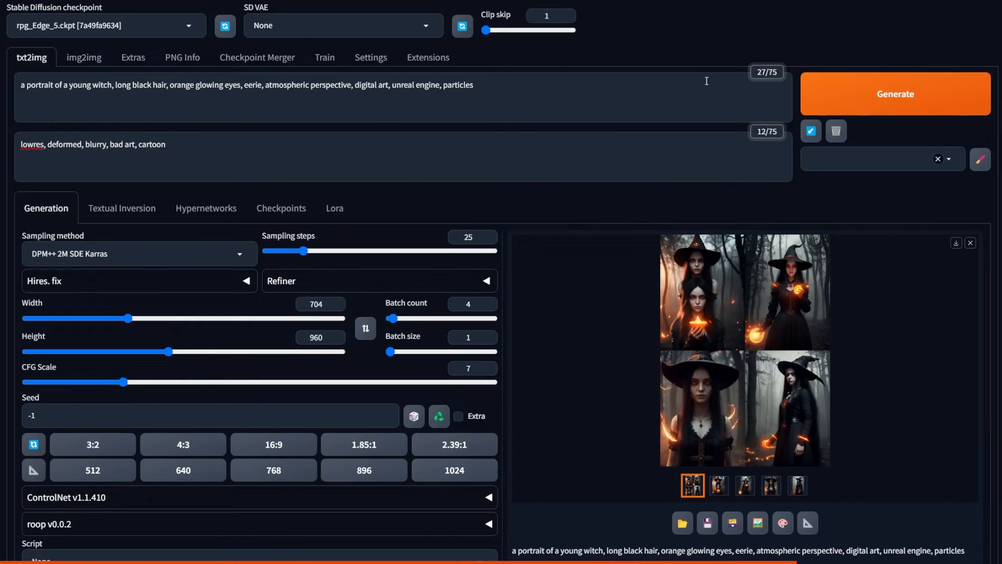
# Step: Select the front-facing close-up portrait of the witch in the generated batch and send it to img2img
pyautogui.click(772, 485)
pyautogui.click(797, 335)
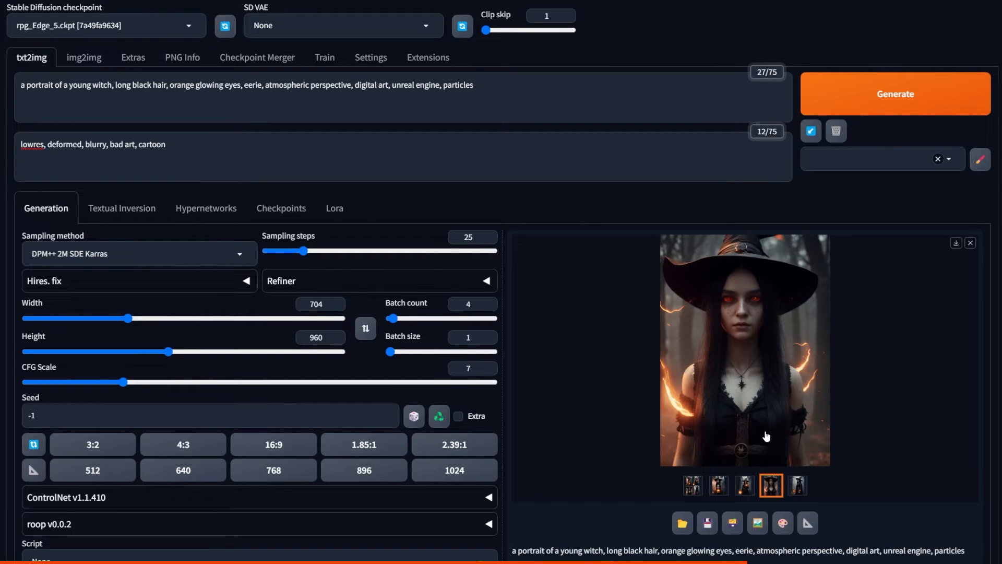
pyautogui.click(758, 522)
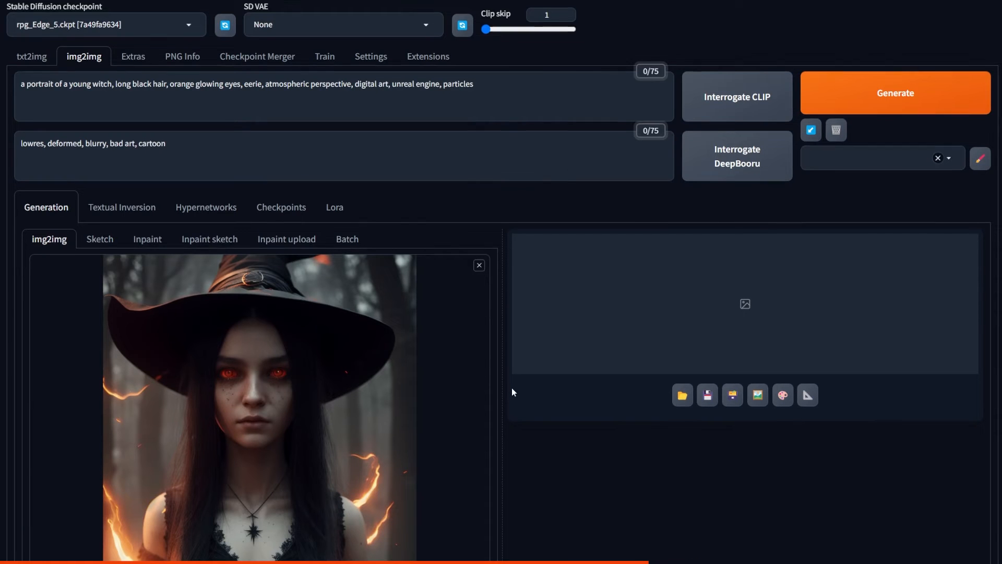
# Step: Enable ControlNet Unit 0 for the witch portrait and set its control type to Canny
pyautogui.scroll(-10, 512, 387)
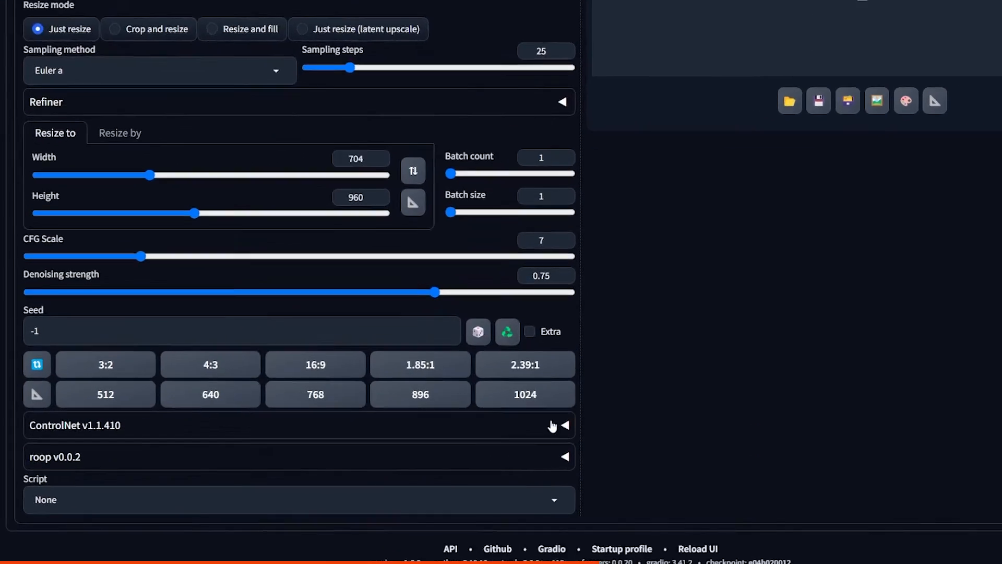
pyautogui.click(476, 442)
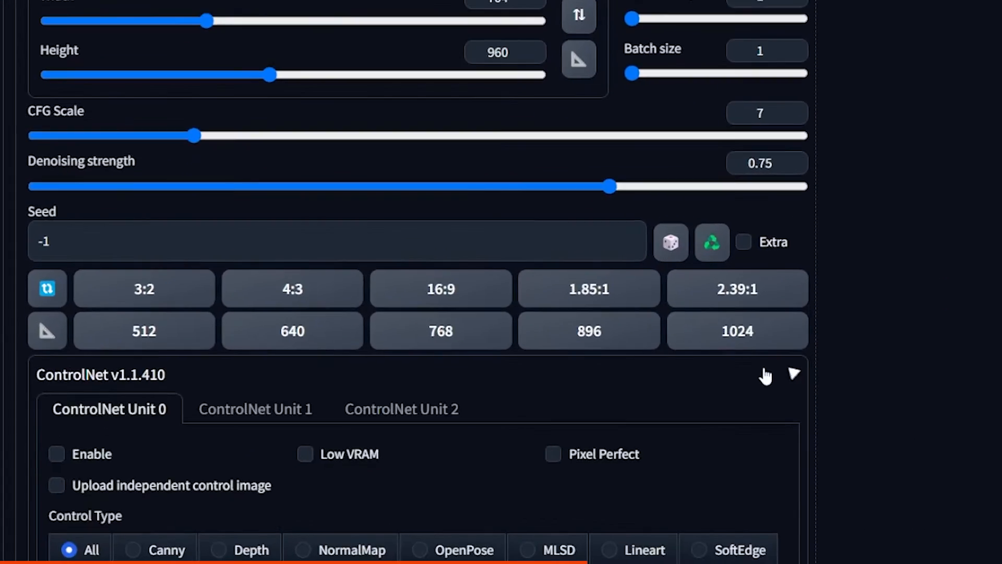
pyautogui.click(89, 455)
pyautogui.click(151, 549)
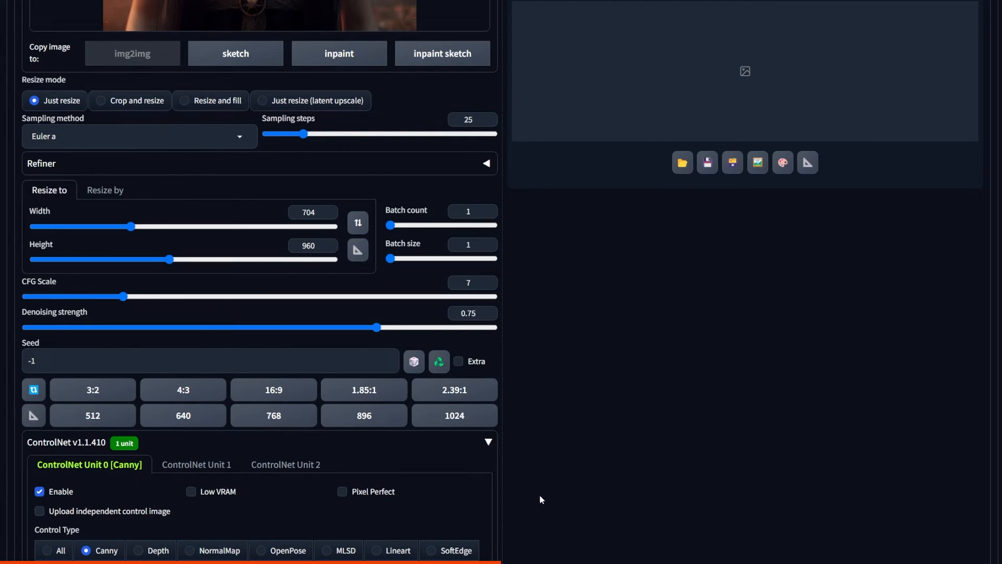
# Step: Replace "black" with "white" in the witch prompt's hair description and generate the image
pyautogui.scroll(12, 550, 472)
pyautogui.doubleClick(142, 85)
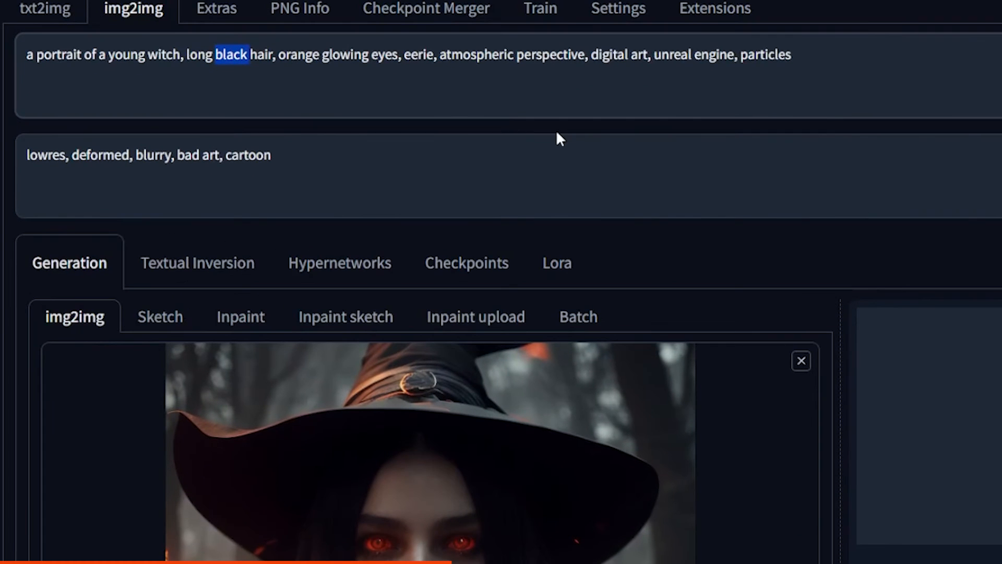
pyautogui.write('white')
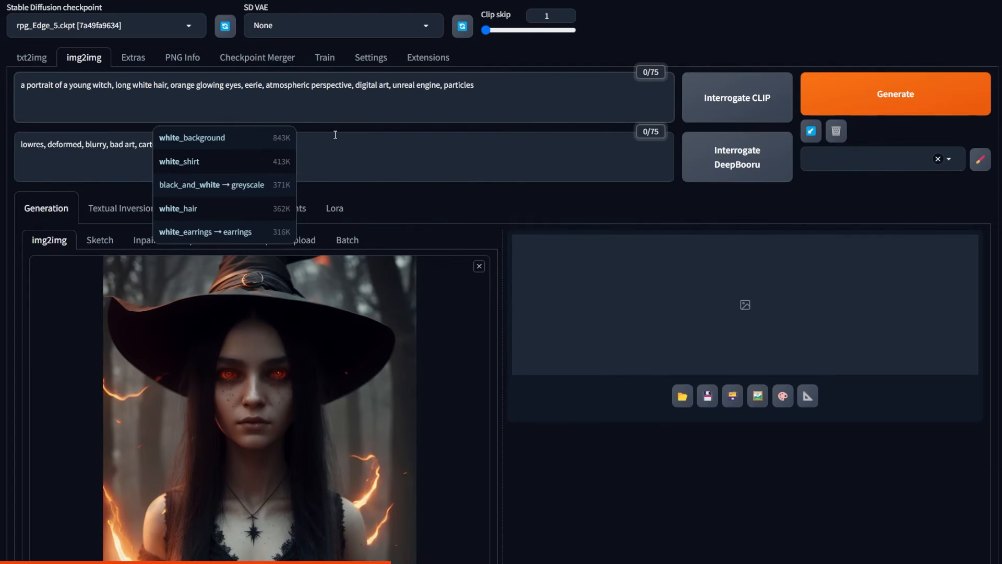
pyautogui.click(865, 87)
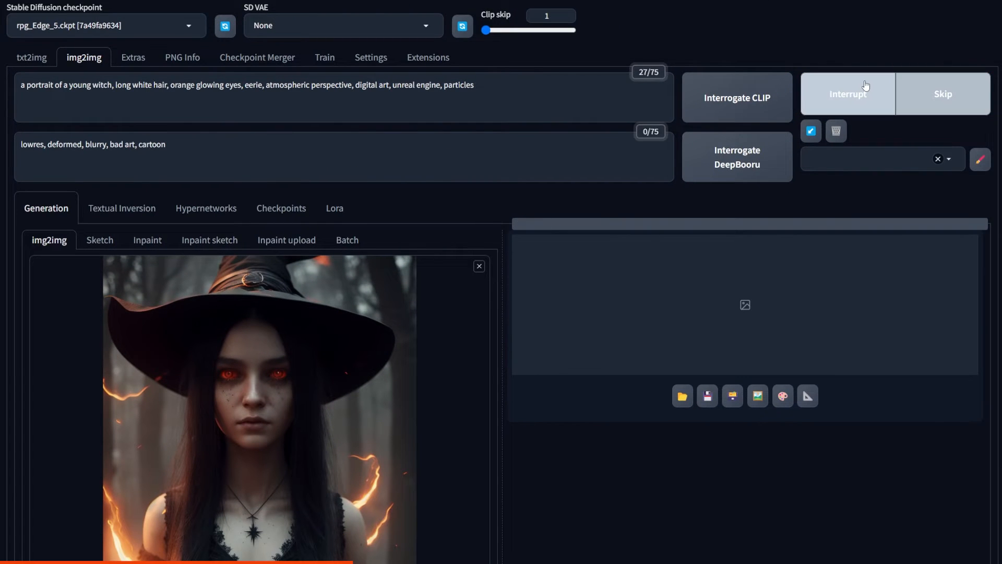
# Step: Change the witch's hair colour in the prompt to "pink" and generate another version
pyautogui.click(803, 322)
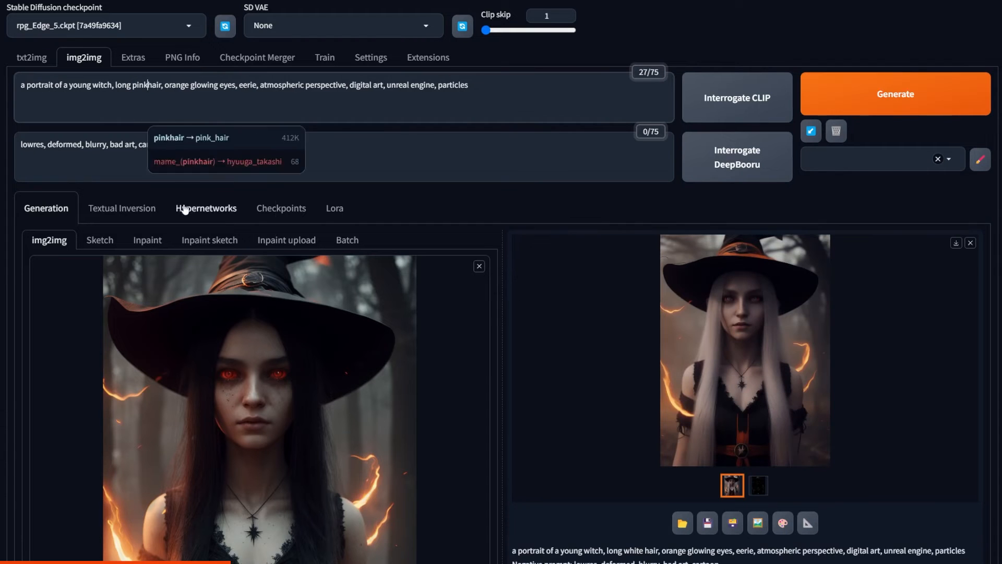
pyautogui.hotkey('ctrl', 'Return')
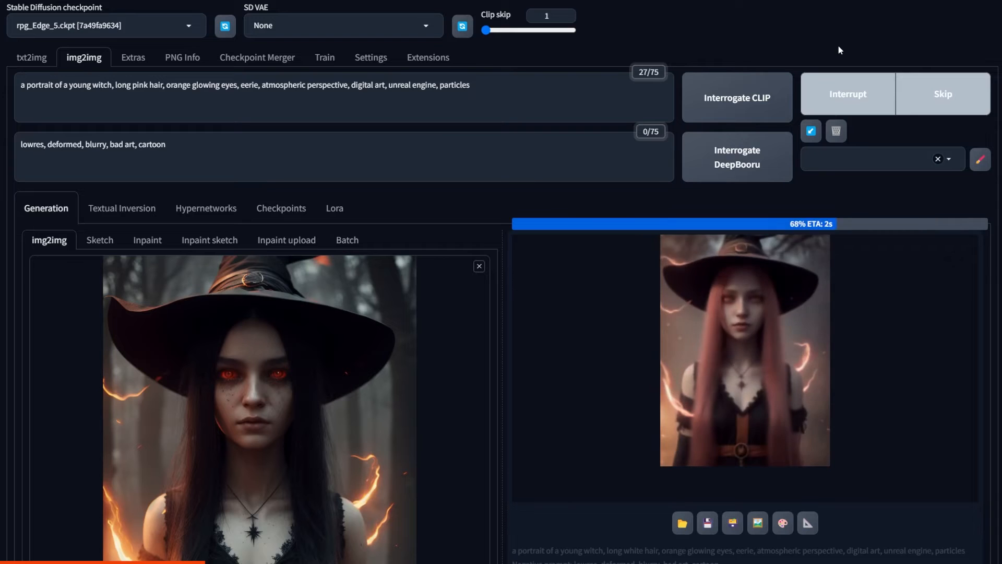
pyautogui.scroll(-2, 585, 384)
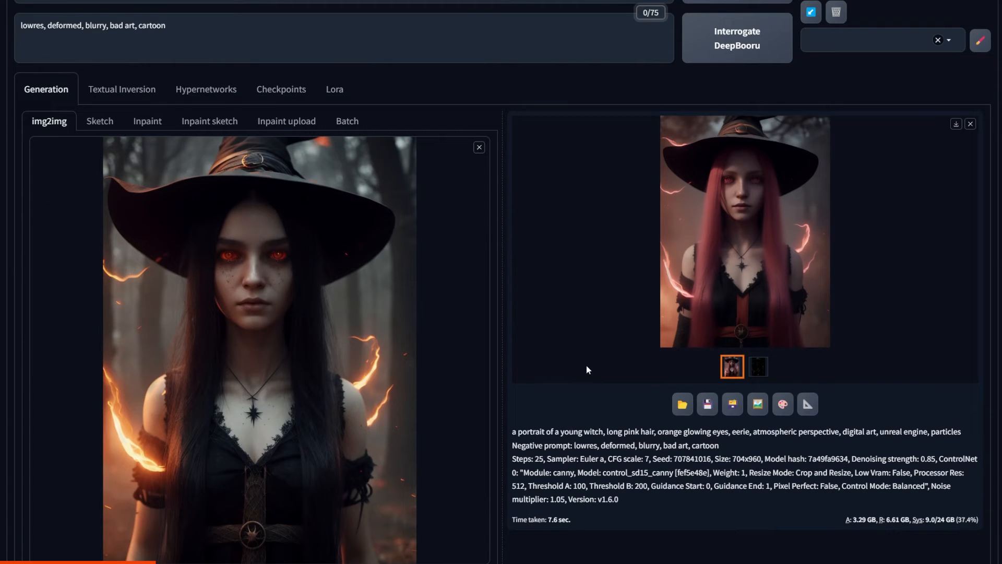
# Step: Remove the witch portrait from the img2img source and load the photo of a hand holding a glass
pyautogui.click(479, 147)
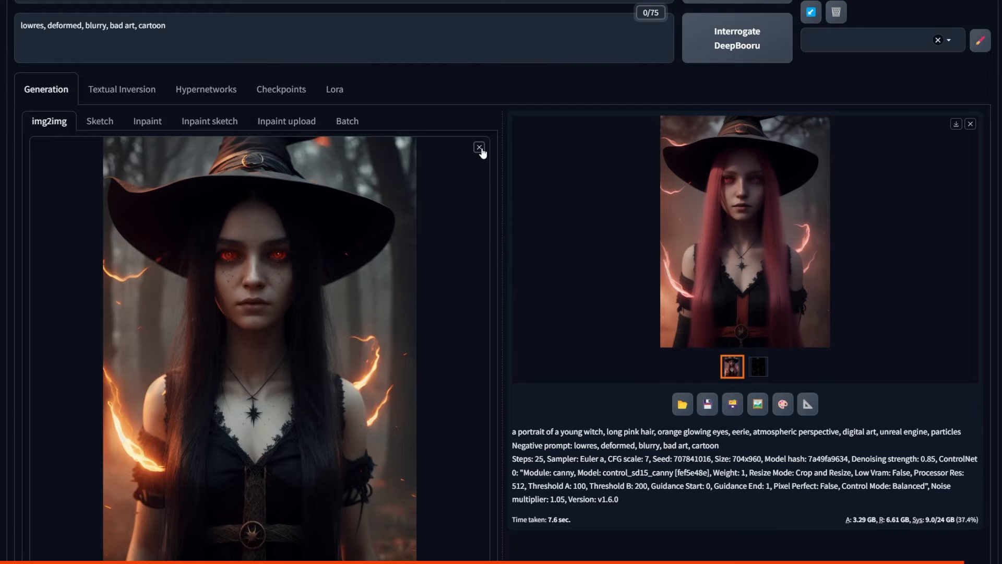
pyautogui.click(480, 147)
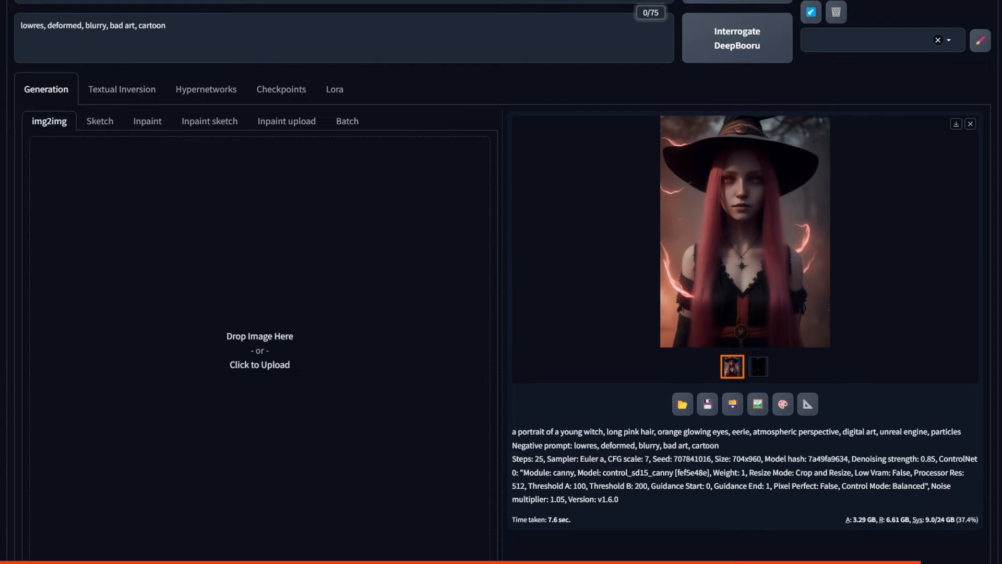
pyautogui.moveTo(219, 276); pyautogui.dragTo(248, 291)
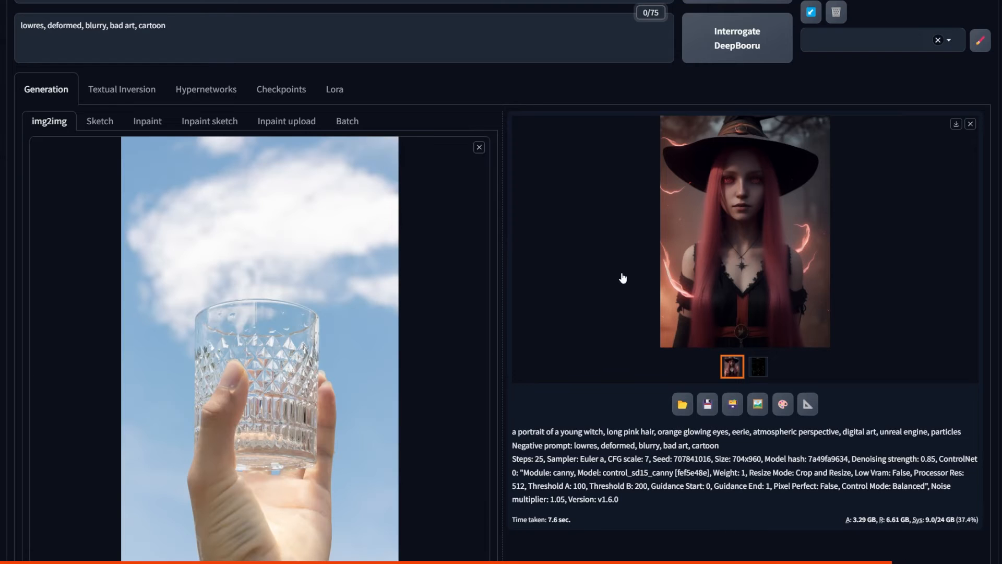
# Step: Set the hair colour in the prompt to "black" and generate the witch from the glass photo
pyautogui.scroll(3, 622, 278)
pyautogui.doubleClick(138, 85)
pyautogui.write('black')
pyautogui.hotkey('ctrl', 'Return')
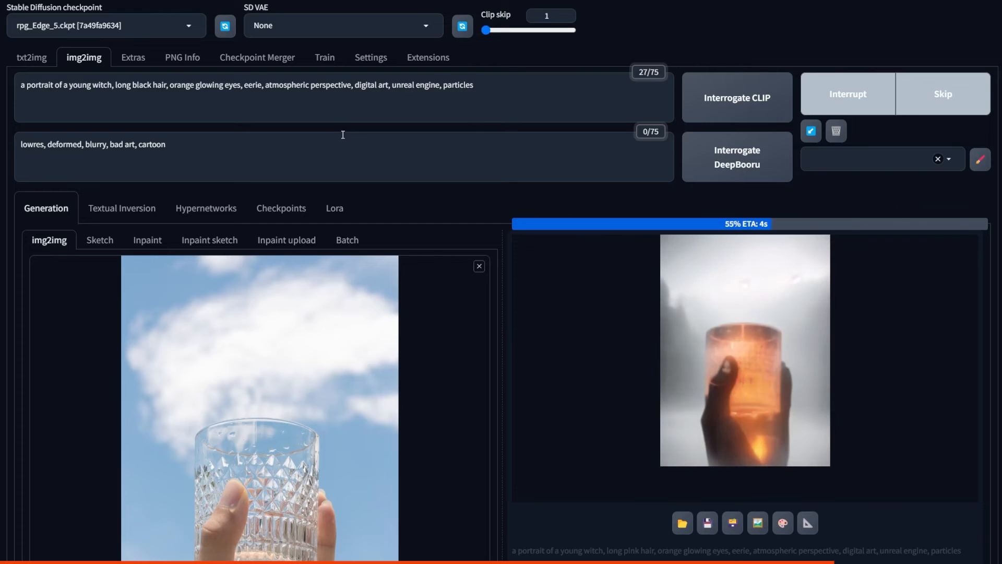
# Step: Turn on the independent control image for ControlNet Unit 0, load the witch portrait as its control image and keep the unit enabled
pyautogui.scroll(-10, 496, 236)
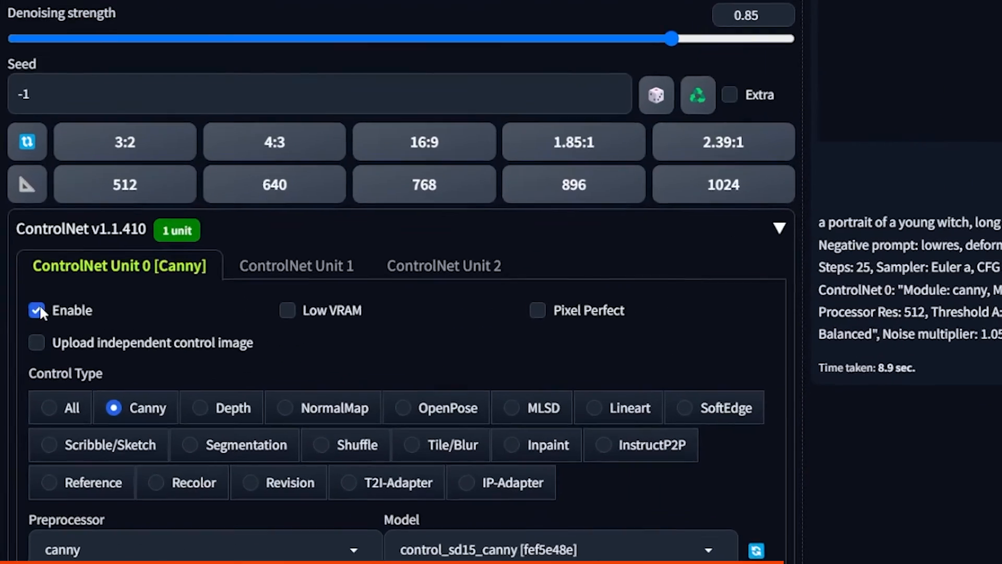
pyautogui.click(39, 370)
pyautogui.click(39, 389)
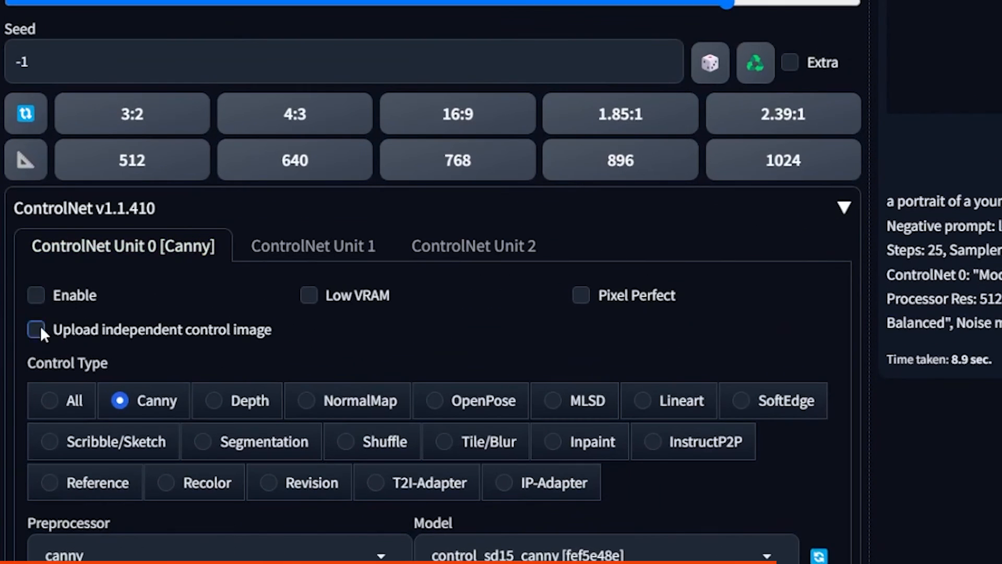
pyautogui.scroll(-4, 9, 334)
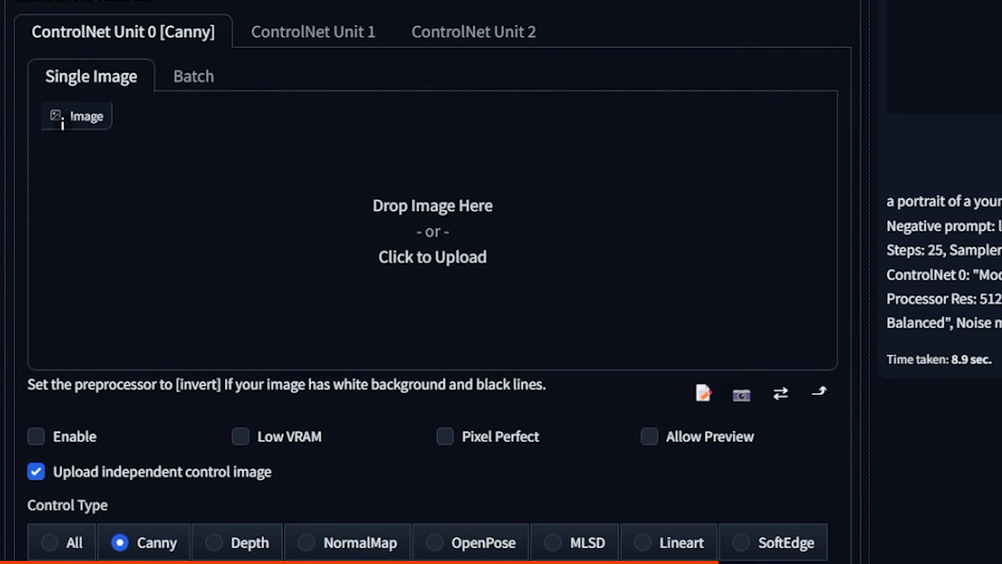
pyautogui.moveTo(407, 10); pyautogui.dragTo(437, 201)
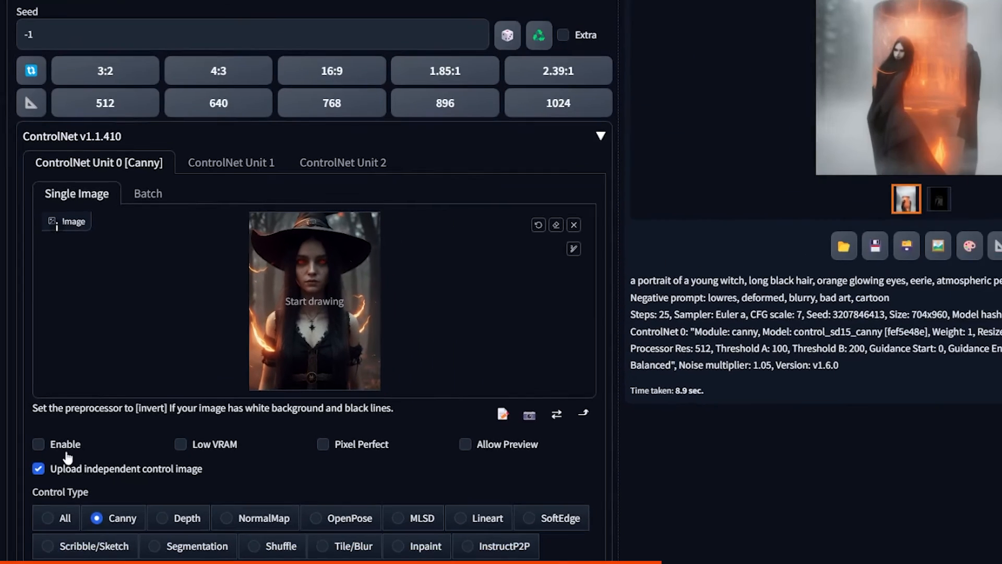
pyautogui.click(74, 436)
# Step: Generate the witch from the glass photo with the independent control image and view the result enlarged
pyautogui.scroll(15, 555, 442)
pyautogui.click(880, 106)
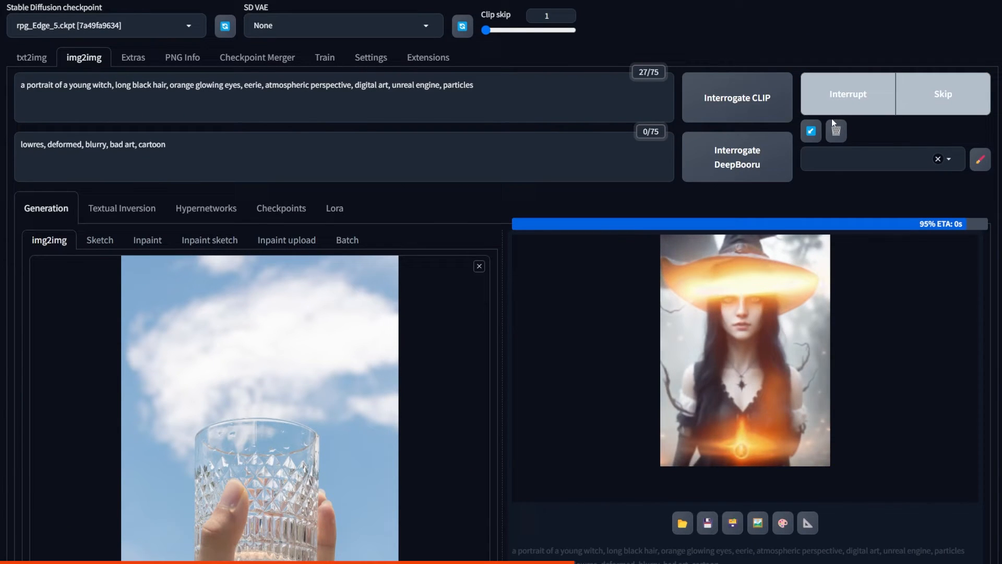
pyautogui.click(571, 295)
pyautogui.click(731, 334)
pyautogui.click(771, 319)
# Step: Replace the img2img source with the portrait of the pink-haired woman and generate the witch from it
pyautogui.scroll(-3, 770, 320)
pyautogui.moveTo(525, 172); pyautogui.dragTo(284, 322)
pyautogui.scroll(3, 624, 290)
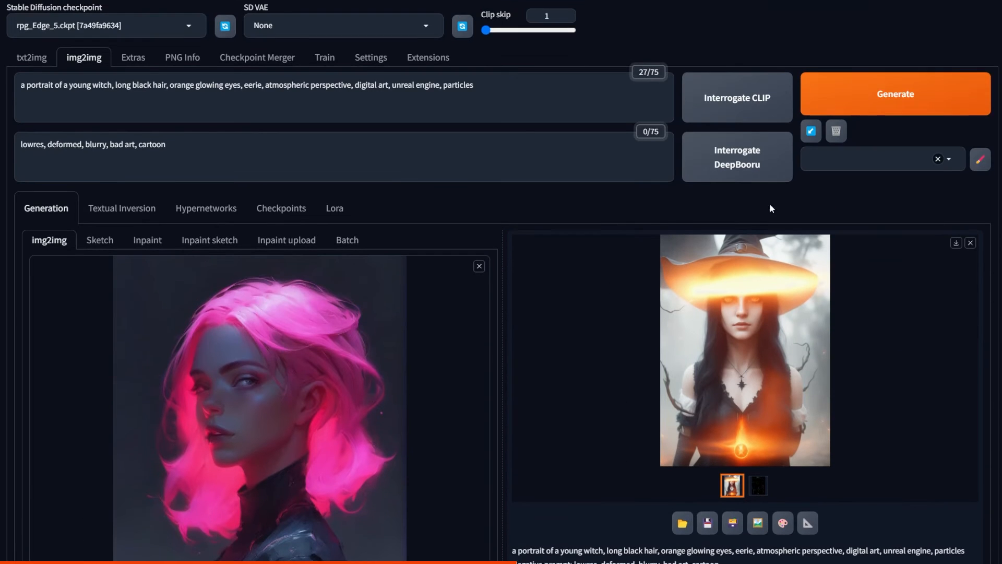
pyautogui.click(868, 105)
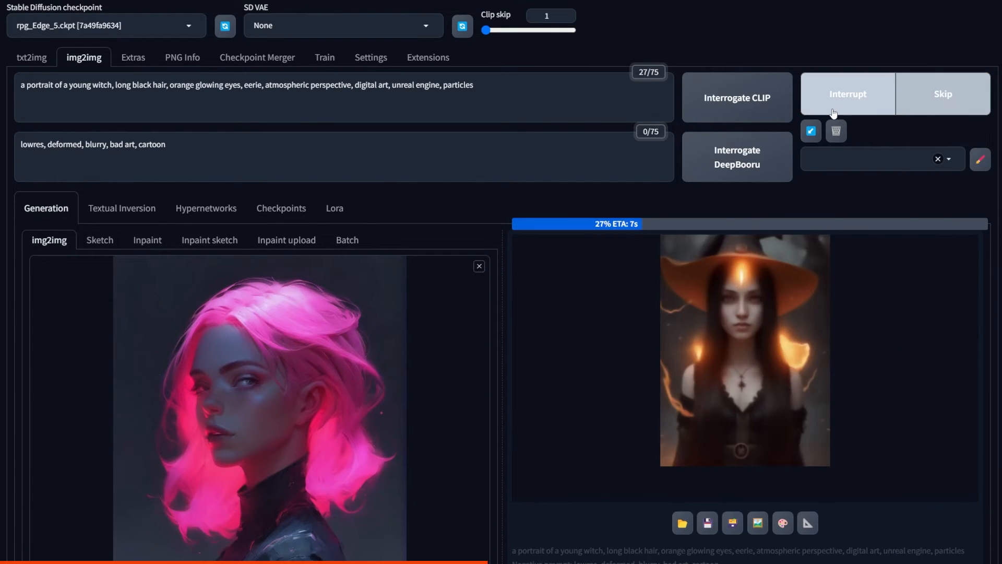
# Step: Set the denoising strength to 0.6, regenerate from the pink-haired portrait and view the result enlarged
pyautogui.scroll(-3, 540, 303)
pyautogui.scroll(-6, 540, 303)
pyautogui.moveTo(422, 504); pyautogui.dragTo(311, 504)
pyautogui.scroll(9, 656, 193)
pyautogui.click(856, 97)
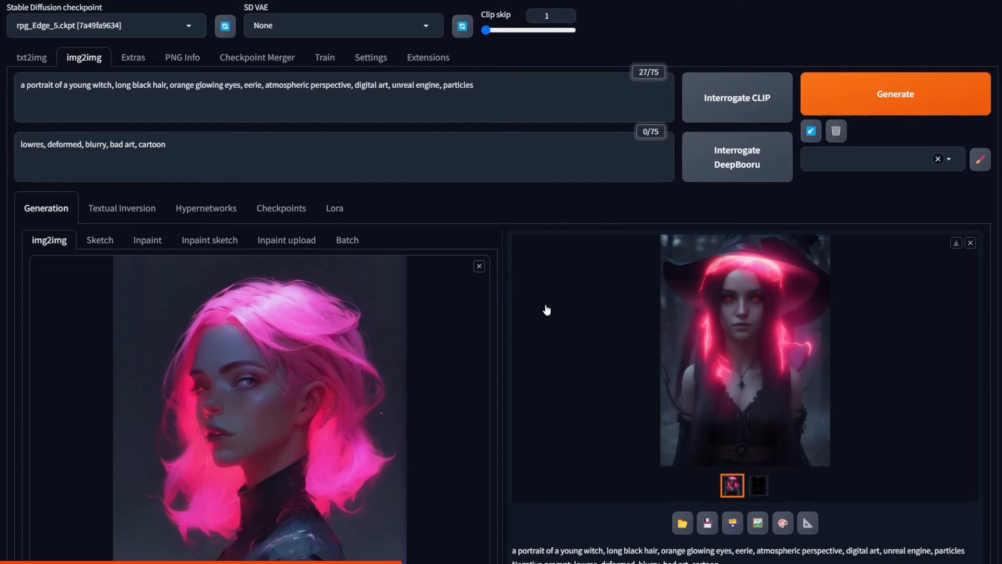
pyautogui.click(744, 336)
pyautogui.click(743, 334)
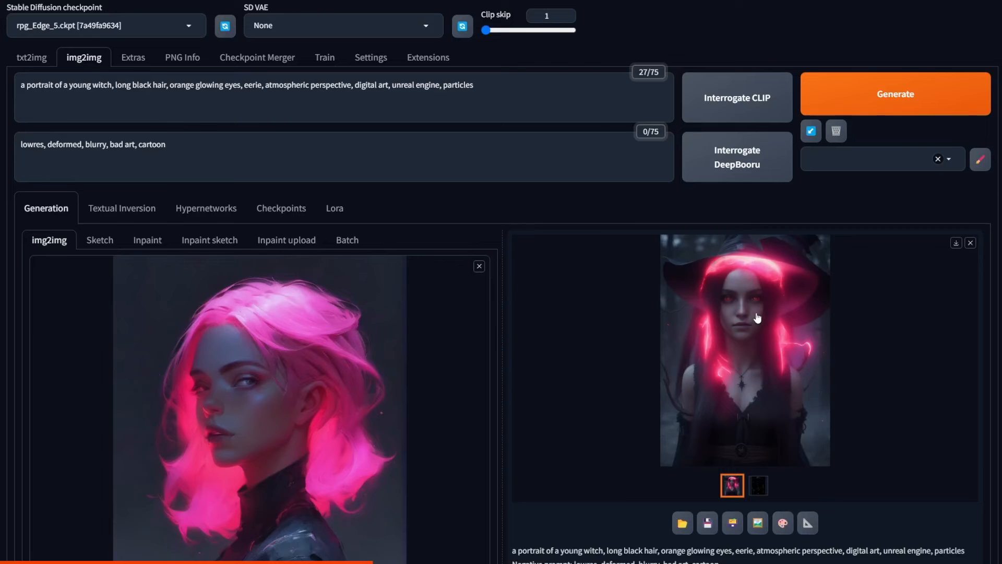
# Step: Load the portrait of the dark-haired elf with the golden halo as source, generate the witch and view her enlarged
pyautogui.moveTo(0, 313); pyautogui.dragTo(238, 360)
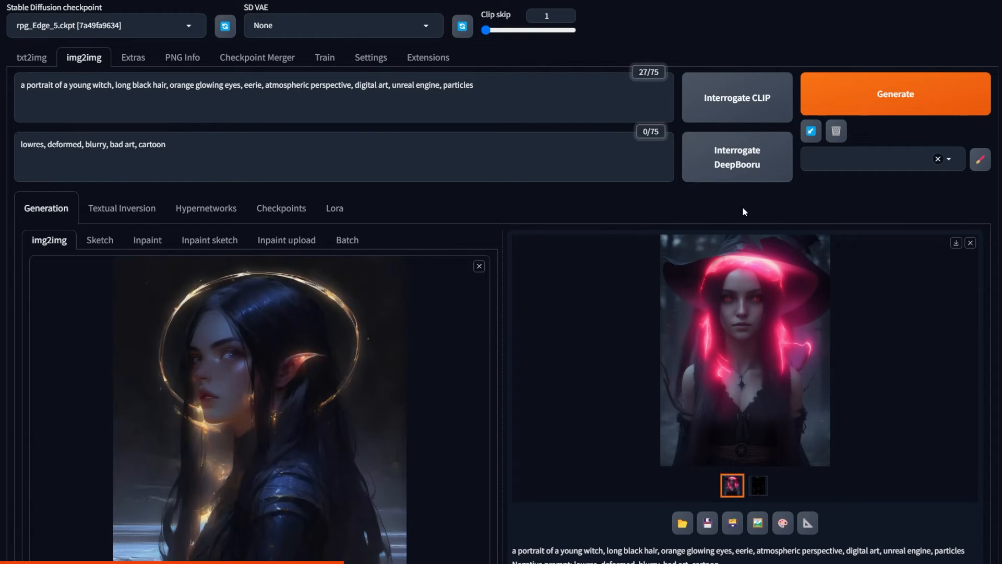
pyautogui.click(864, 100)
pyautogui.scroll(-1, 448, 129)
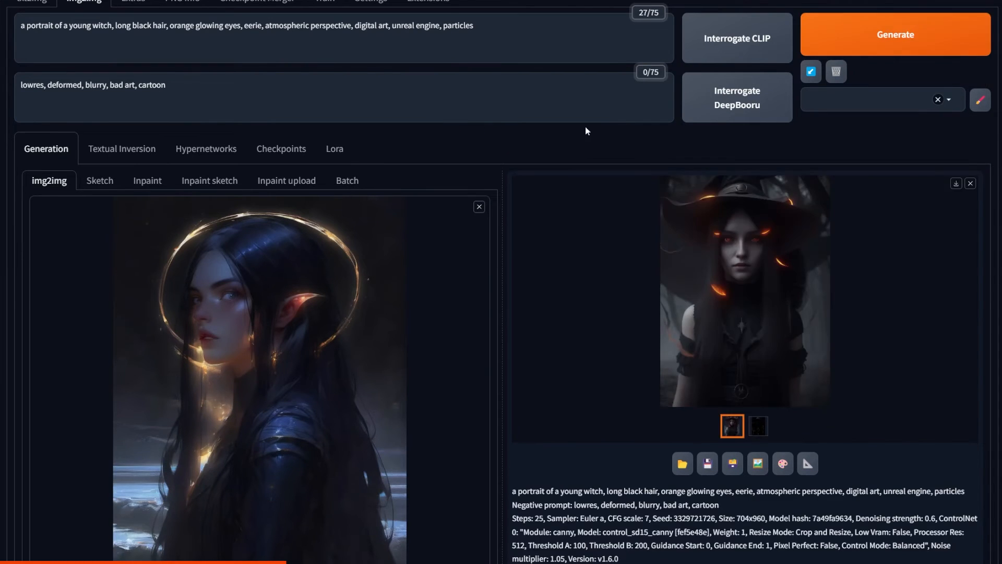
pyautogui.click(753, 211)
pyautogui.click(763, 223)
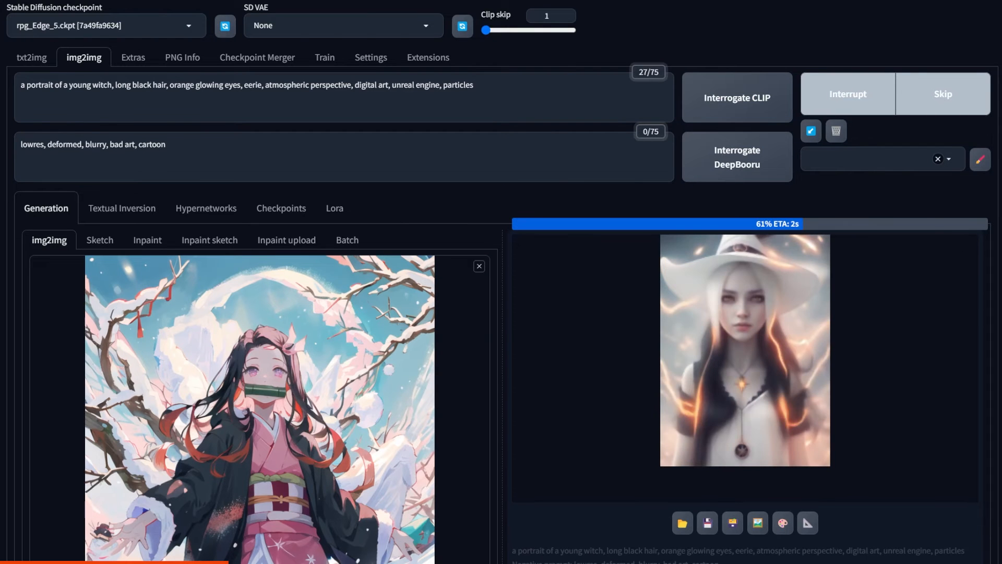
# Step: Set the control weight of ControlNet Unit 0 to 2 and regenerate the witch from the snowy anime picture
pyautogui.scroll(-12, 891, 355)
pyautogui.scroll(-4, 892, 355)
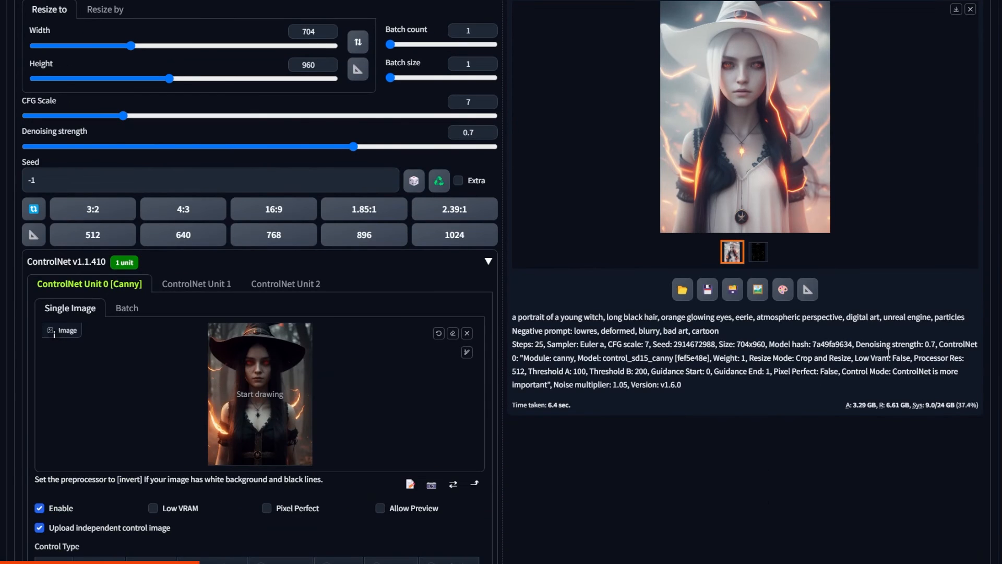
pyautogui.scroll(4, 859, 355)
pyautogui.scroll(-6, 499, 344)
pyautogui.scroll(-4, 499, 344)
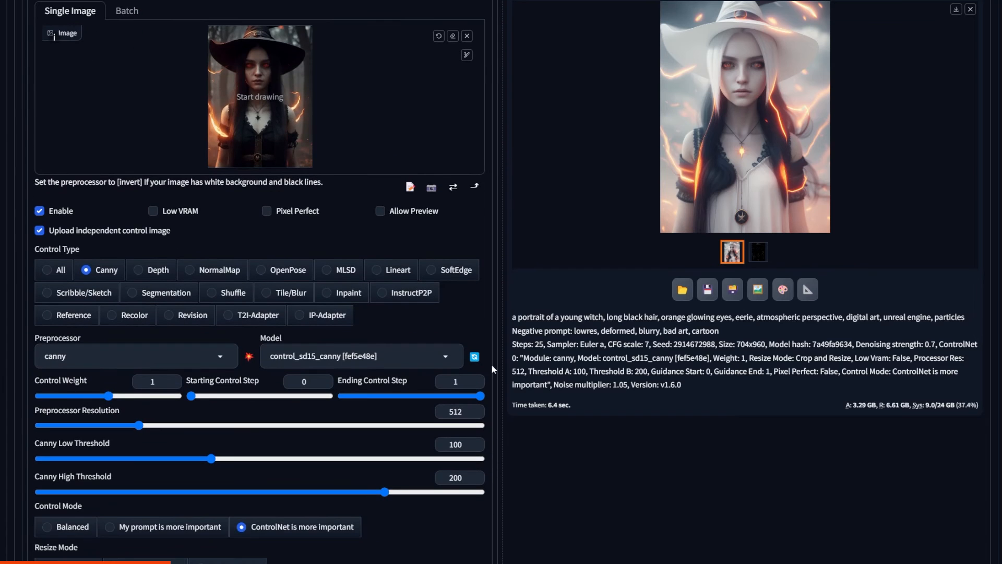
pyautogui.moveTo(109, 396); pyautogui.dragTo(181, 401)
pyautogui.scroll(20, 181, 401)
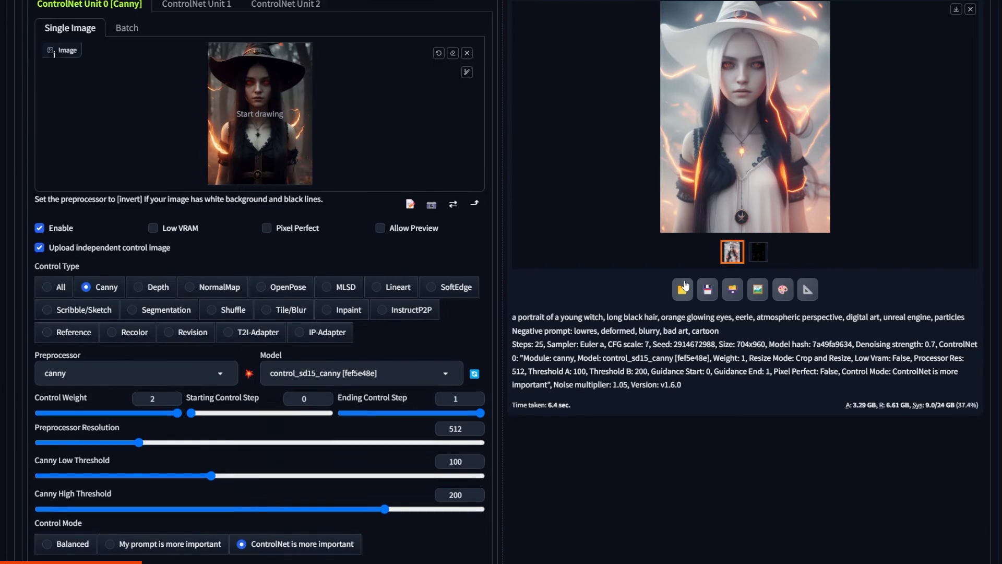
pyautogui.click(896, 39)
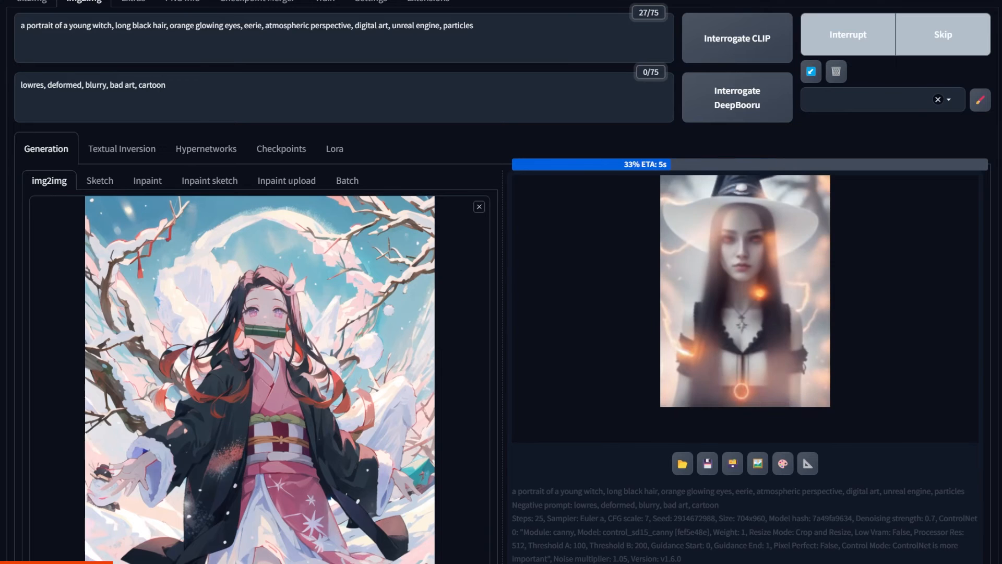
# Step: Send the original witch portrait from its PNG info to inpaint and paint a mask over her dress
pyautogui.scroll(-3, 862, 341)
pyautogui.scroll(-3, 863, 341)
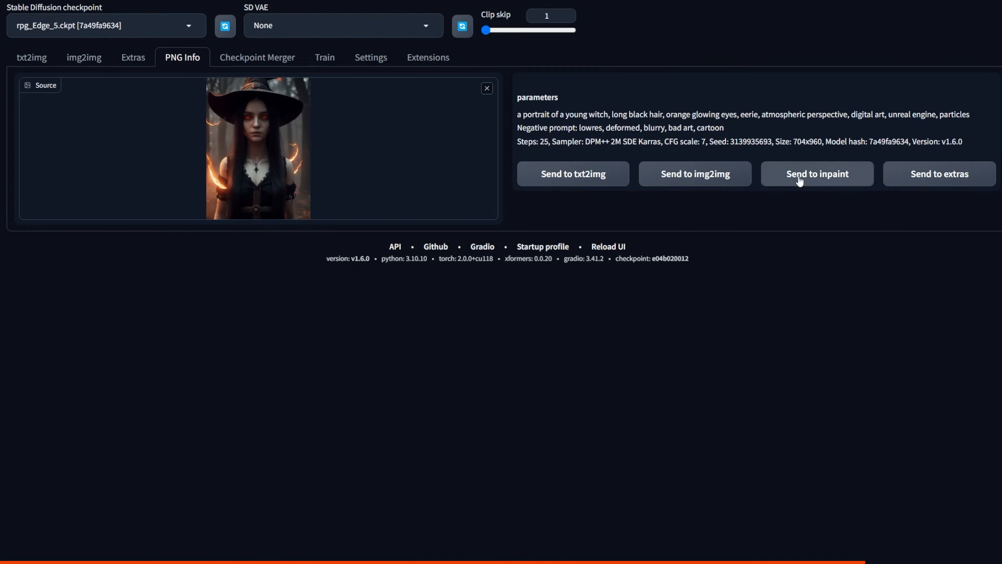
pyautogui.click(800, 177)
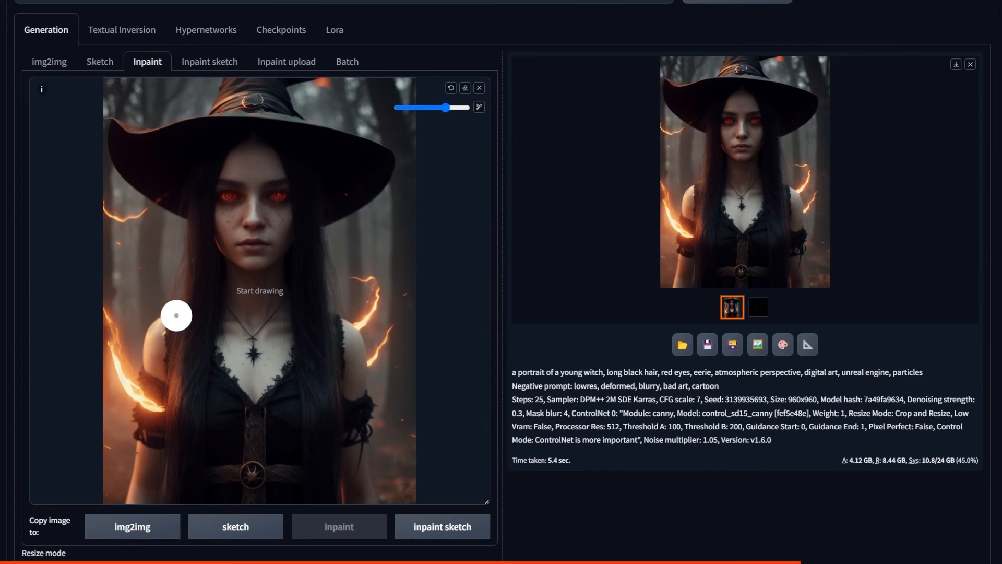
pyautogui.moveTo(177, 316)
pyautogui.mouseDown()
pyautogui.moveTo(178, 346)
pyautogui.moveTo(141, 427)
pyautogui.moveTo(156, 416)
pyautogui.moveTo(179, 491)
pyautogui.moveTo(313, 501)
pyautogui.moveTo(329, 433)
pyautogui.moveTo(363, 407)
pyautogui.moveTo(319, 331)
pyautogui.moveTo(270, 404)
pyautogui.moveTo(203, 323)
pyautogui.moveTo(185, 449)
pyautogui.moveTo(201, 375)
pyautogui.moveTo(240, 423)
pyautogui.moveTo(246, 450)
pyautogui.moveTo(288, 469)
pyautogui.moveTo(296, 424)
pyautogui.moveTo(325, 411)
pyautogui.moveTo(363, 433)
pyautogui.moveTo(365, 401)
pyautogui.mouseUp()
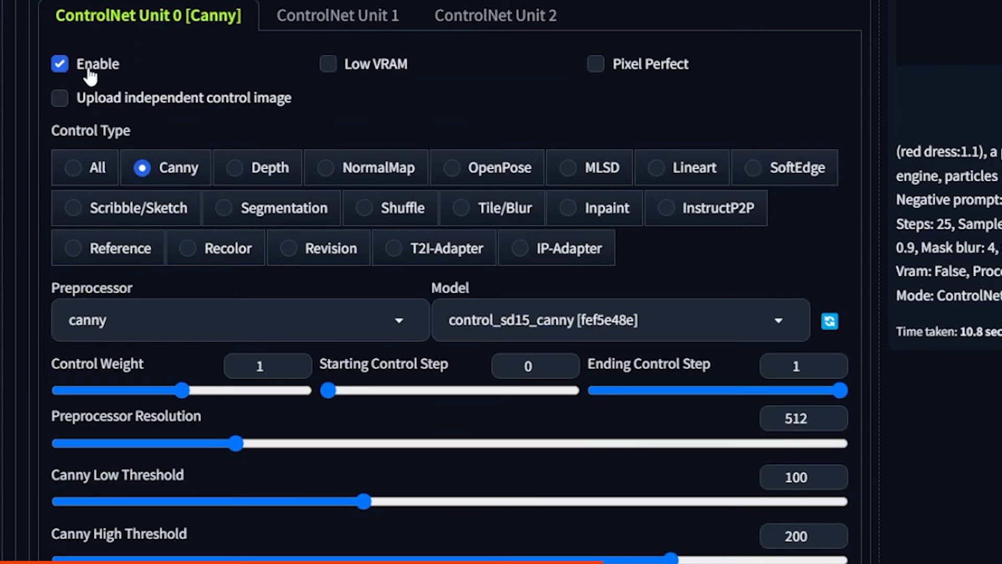
# Step: Disable ControlNet Unit 0, generate the inpainted dress with the "(red dress:1.1)" prompt and view the result enlarged
pyautogui.click(88, 70)
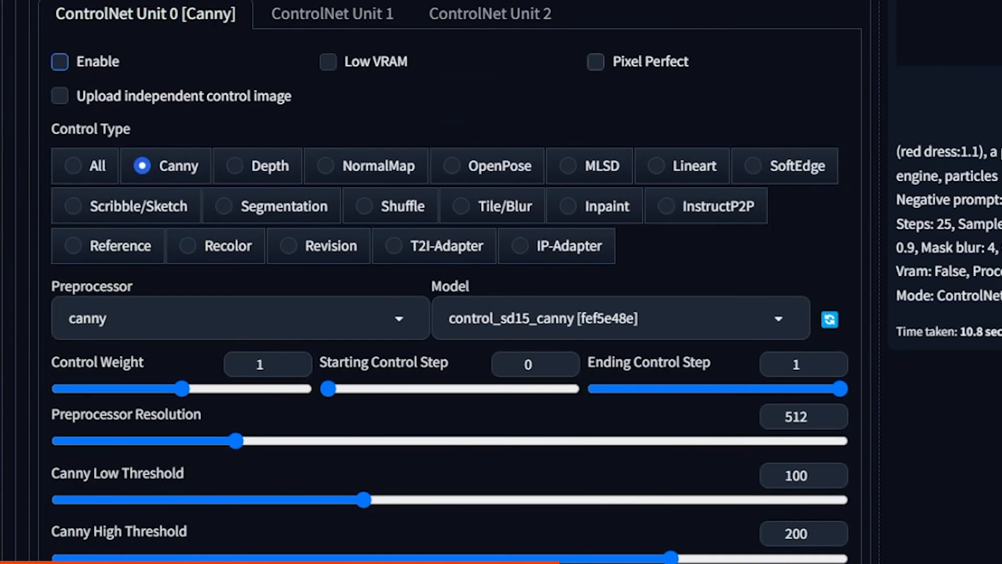
pyautogui.scroll(10, 449, 282)
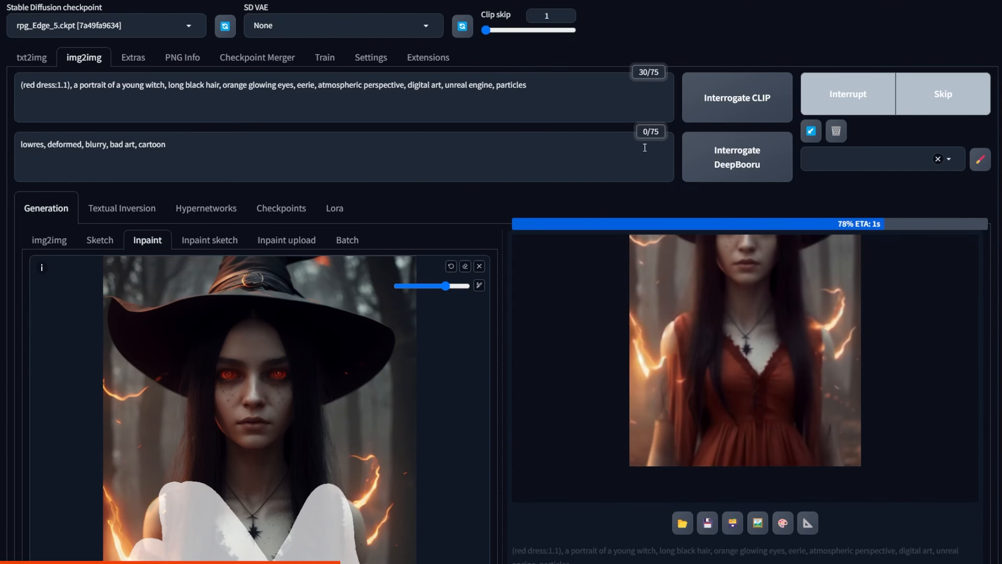
pyautogui.click(687, 373)
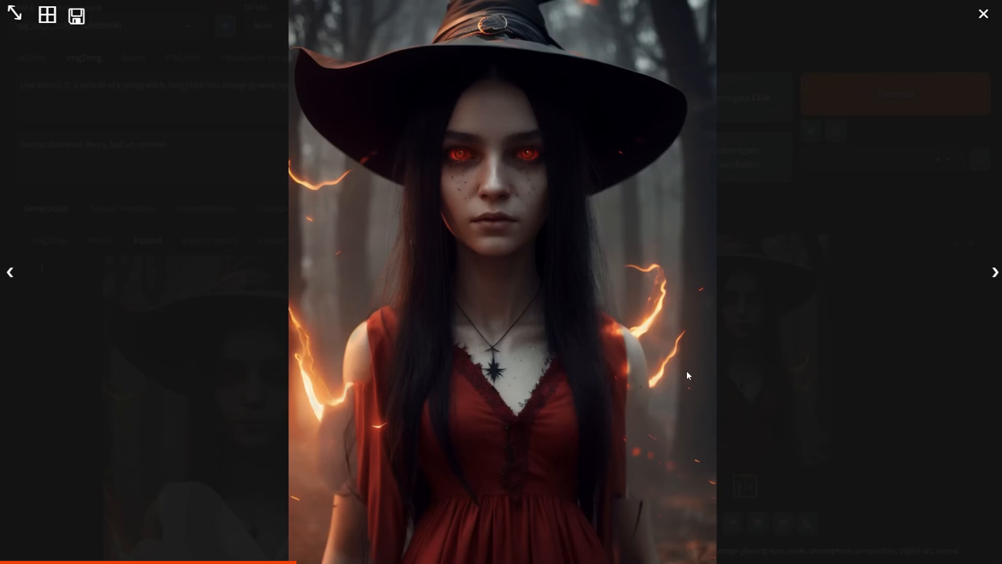
pyautogui.click(785, 342)
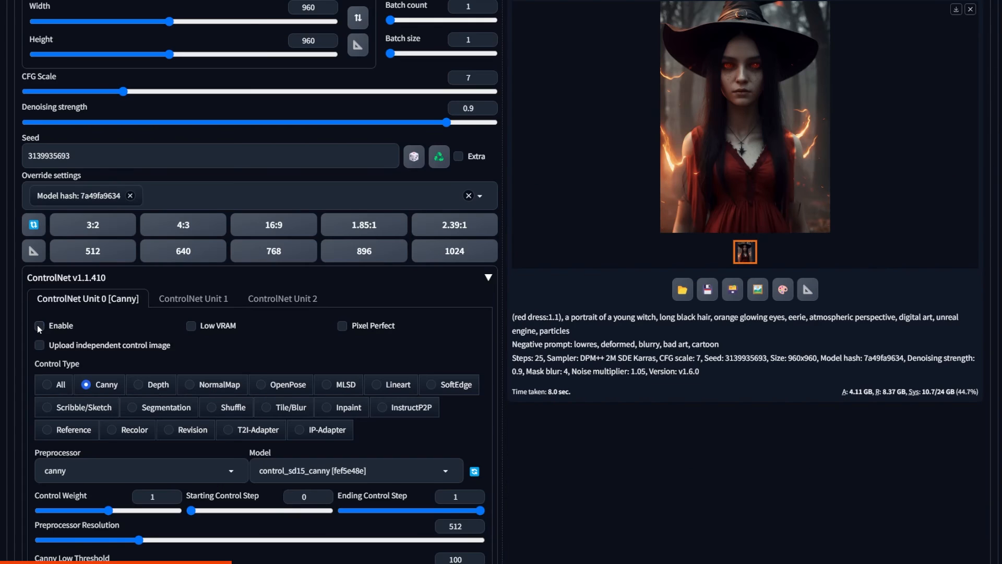
# Step: Enable ControlNet Unit 0 again with the control mode Balanced and regenerate the inpainted red dress
pyautogui.click(40, 327)
pyautogui.scroll(-2, 95, 339)
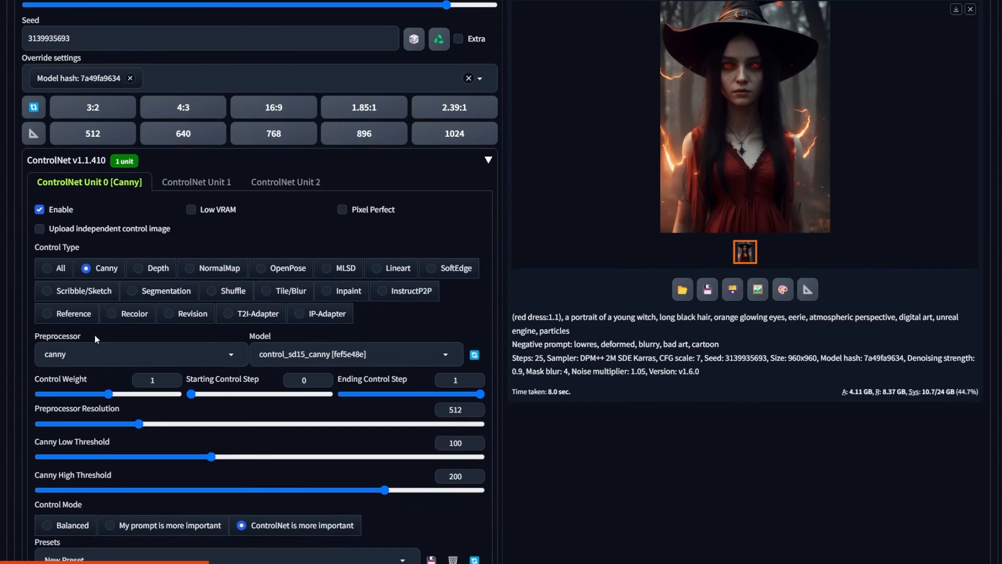
pyautogui.click(69, 538)
pyautogui.scroll(5, 71, 533)
pyautogui.scroll(15, 643, 287)
pyautogui.click(861, 108)
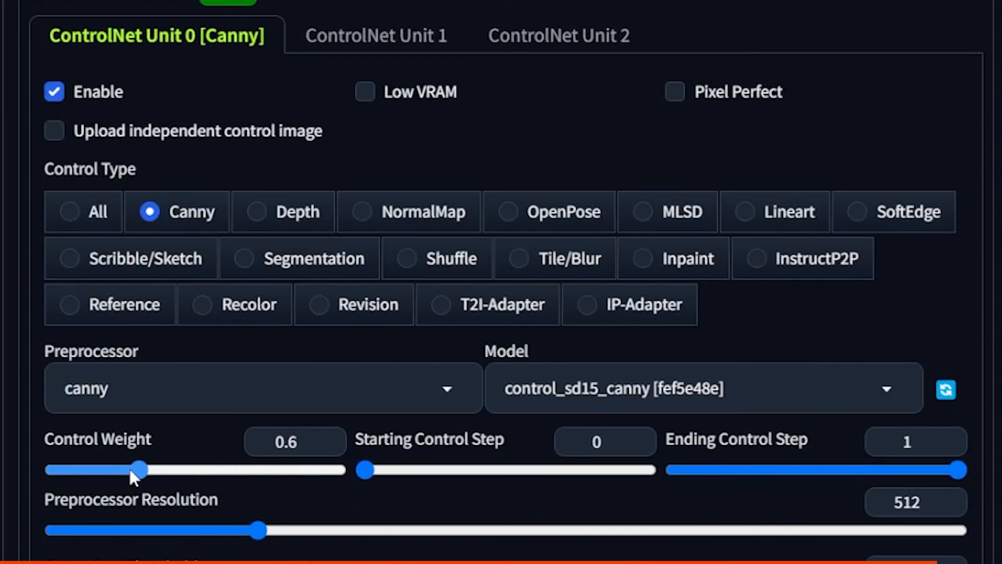
# Step: Lower the control weight of ControlNet Unit 0 to 0.45 for the dress inpainting
pyautogui.moveTo(134, 470); pyautogui.dragTo(118, 473)
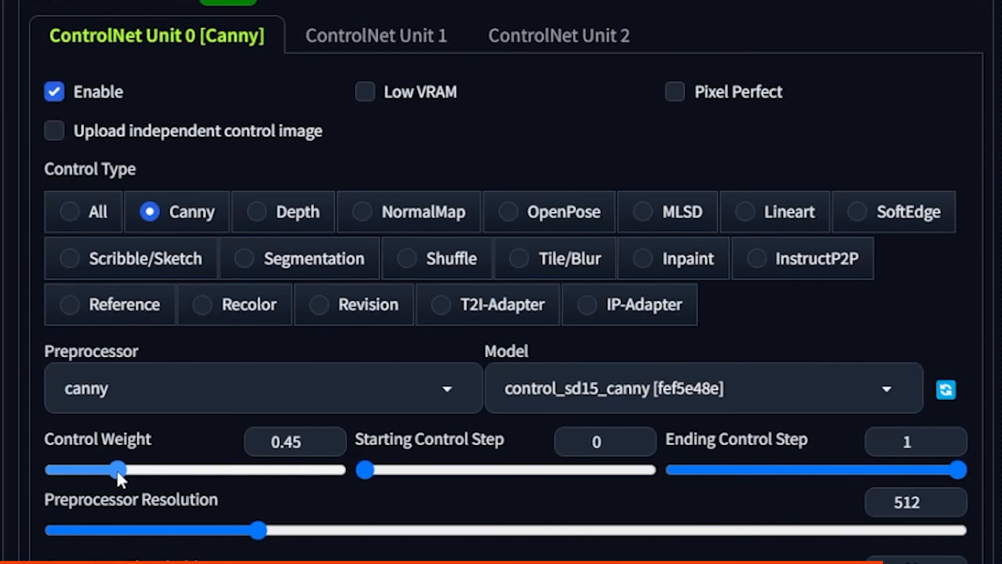